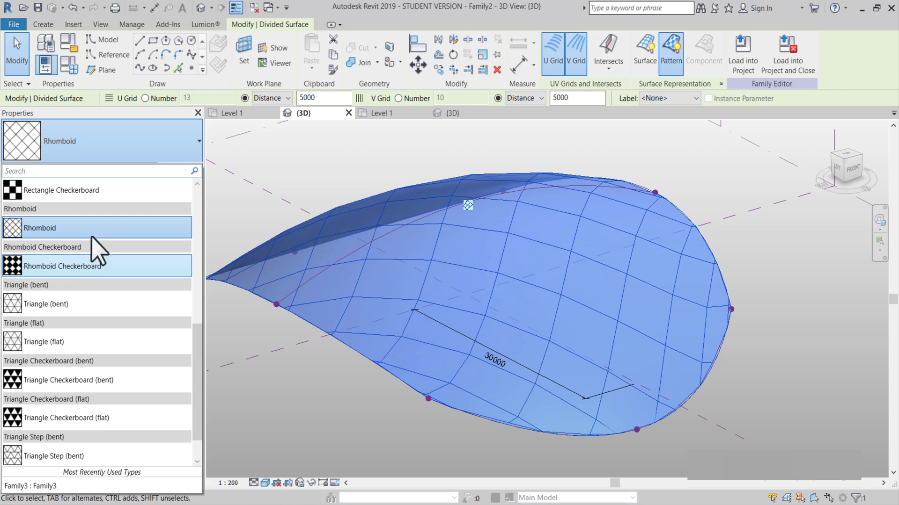
Set the divided surface's pattern to the plain Rectangle type.
scroll(102, 245, down, 1)
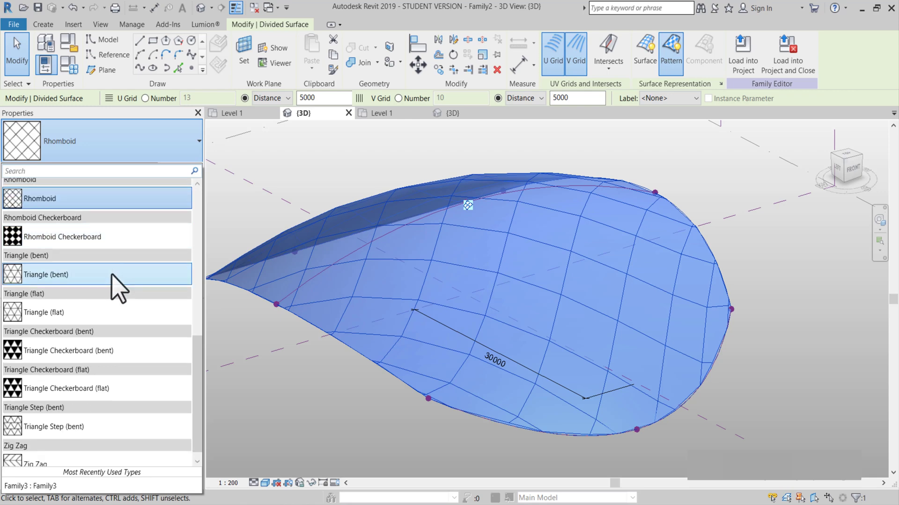
scroll(113, 276, up, 3)
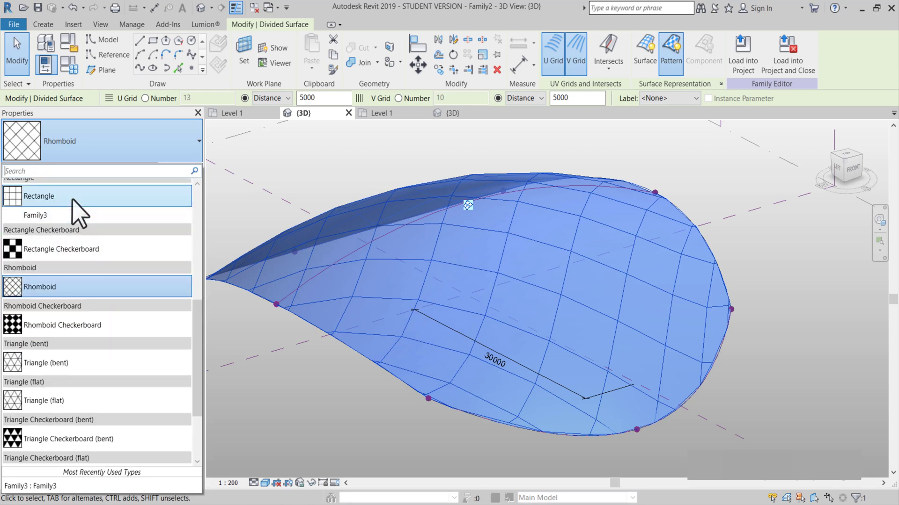
click(337, 421)
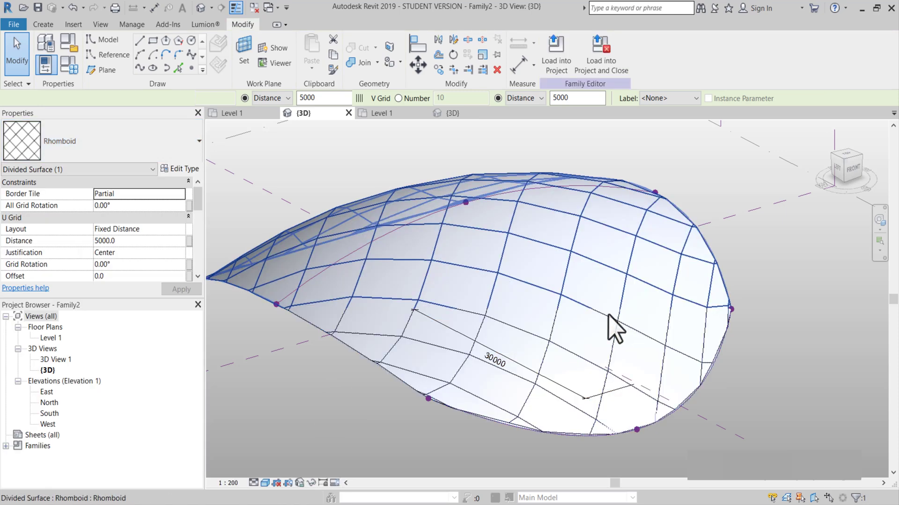
click(613, 323)
click(140, 157)
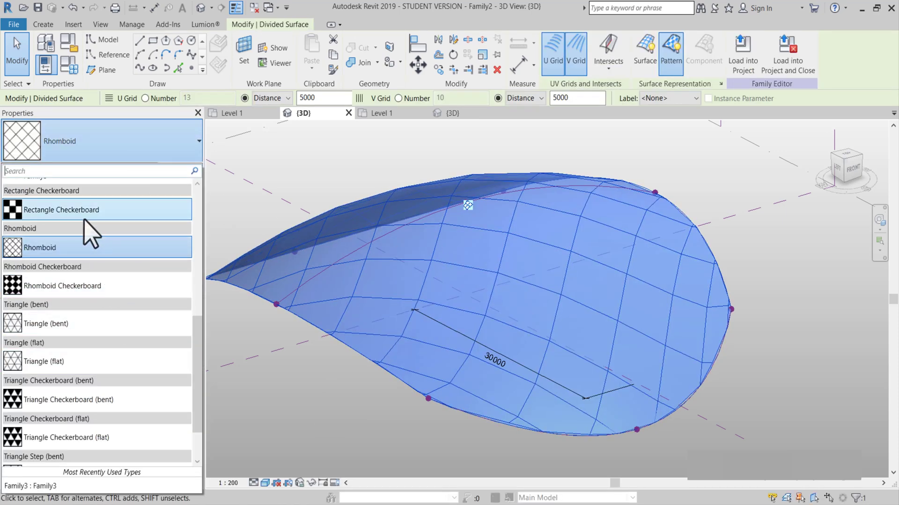
scroll(92, 231, up, 1)
click(94, 192)
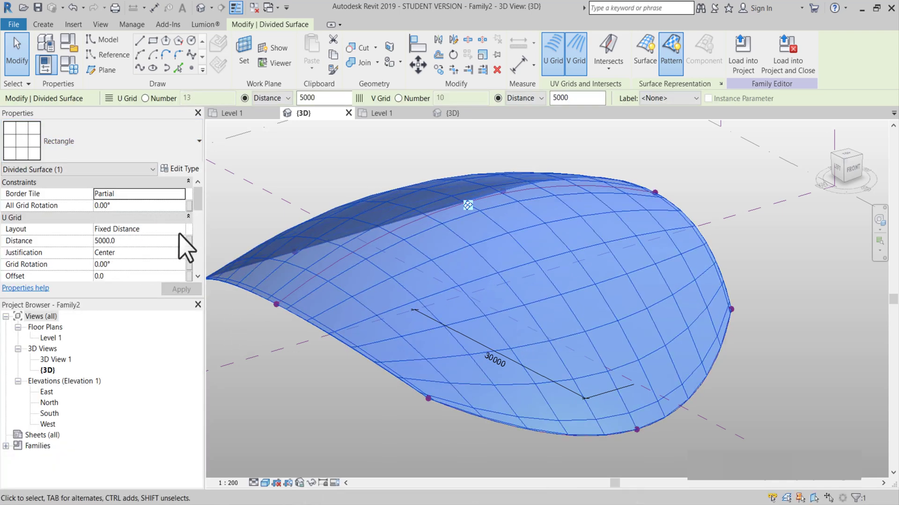
Populate the rectangle-patterned divided surface with the Family3 panel component.
scroll(127, 248, down, 4)
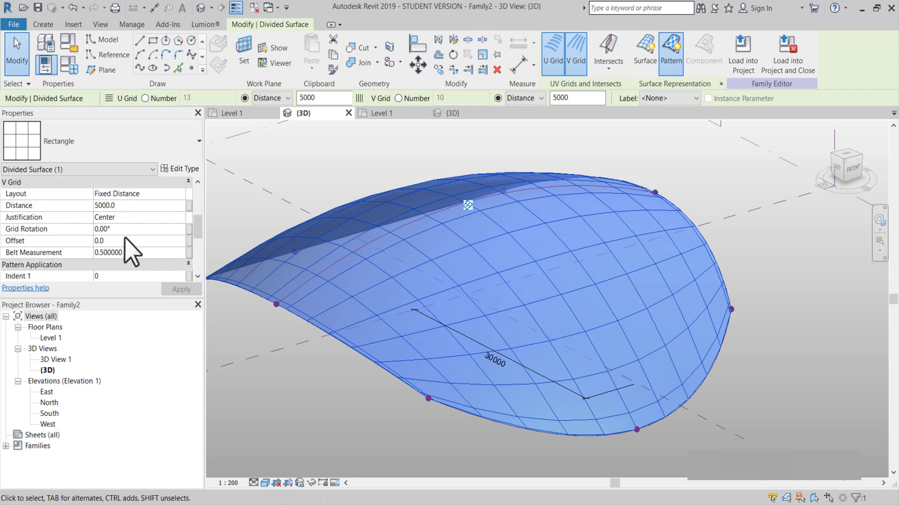
click(103, 143)
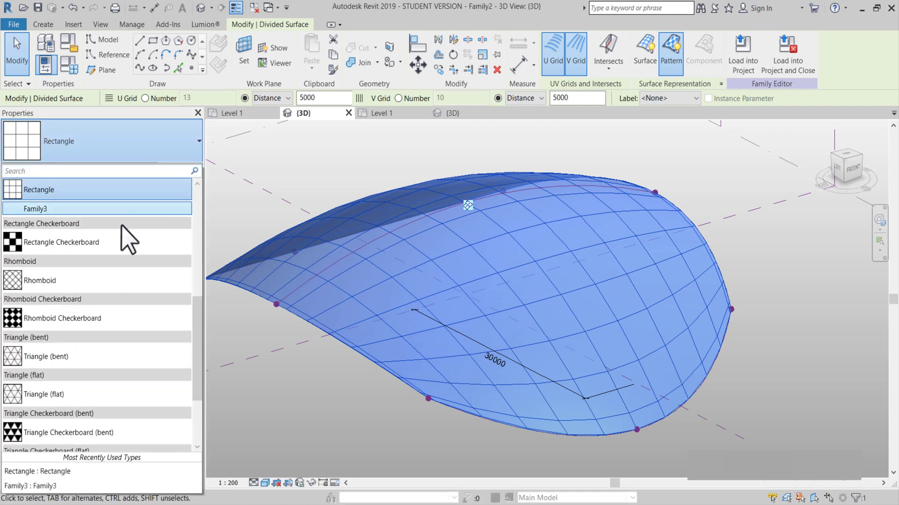
click(108, 209)
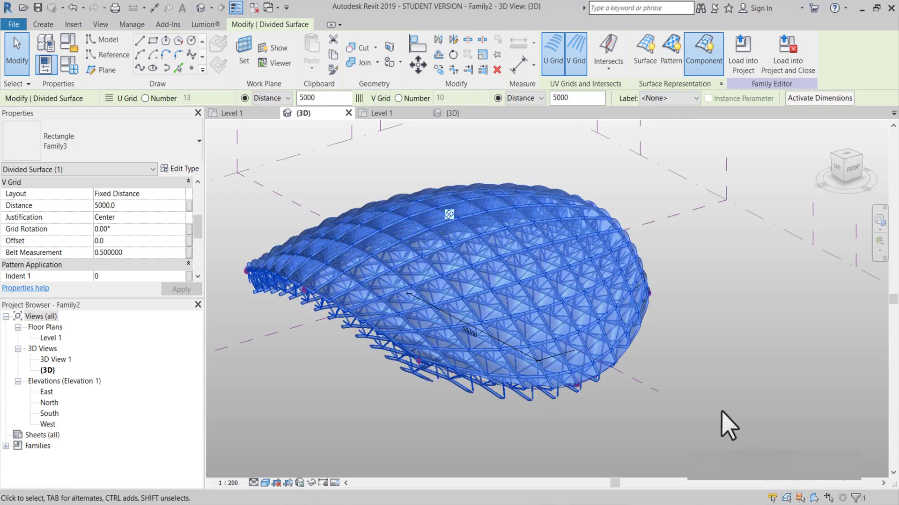
click(742, 401)
Examine the panelled shell from several sides, including the truss members along its lower edge and a single edge panel.
shift+middle_drag(708, 381, 525, 478)
scroll(432, 433, up, 2)
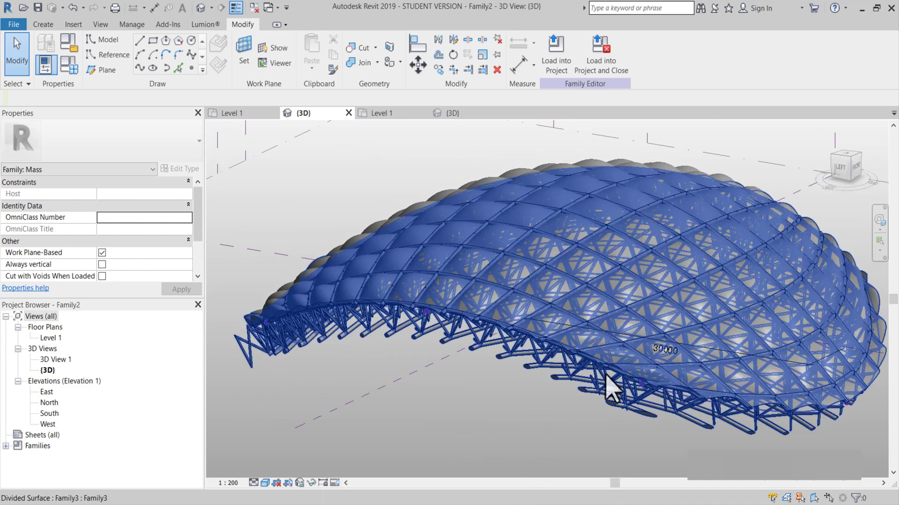
shift+middle_drag(601, 421, 711, 435)
shift+middle_drag(594, 411, 518, 371)
scroll(441, 365, up, 4)
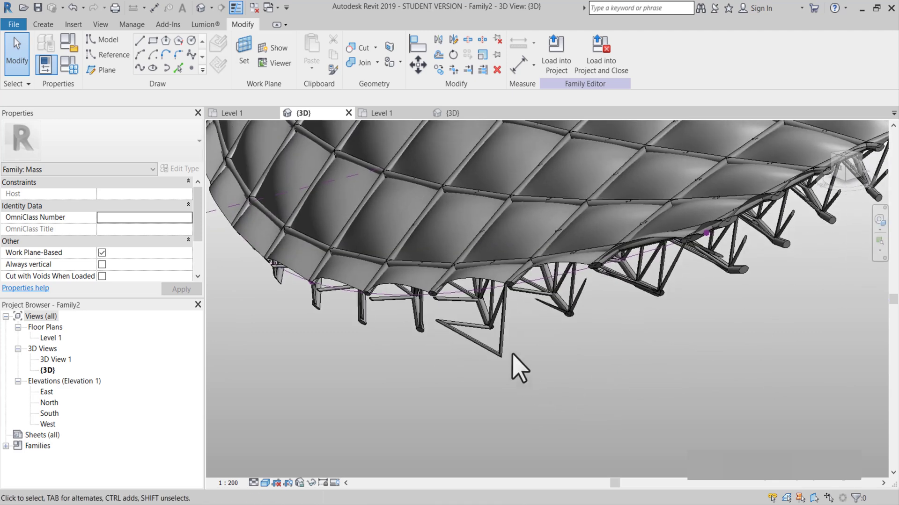
key(Tab)
click(503, 345)
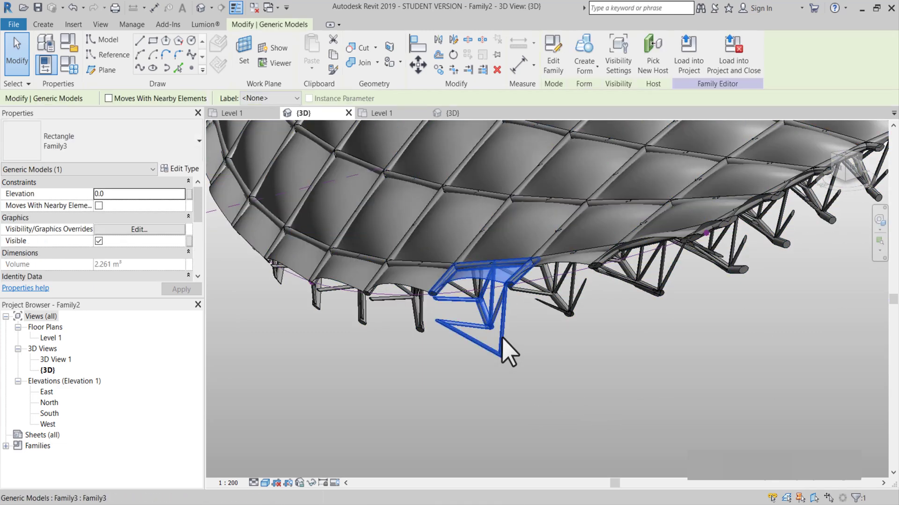
key(Escape)
scroll(508, 356, down, 5)
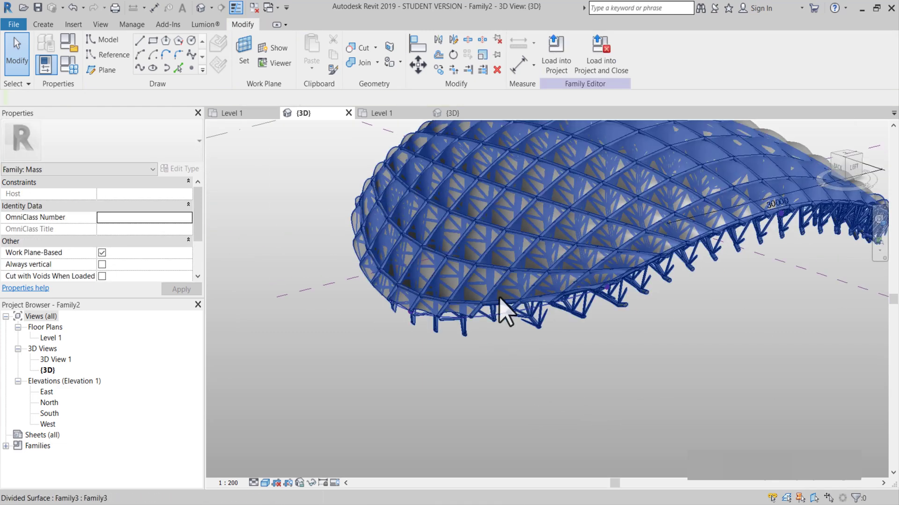
key(Tab)
shift+middle_drag(504, 317, 526, 331)
scroll(481, 356, down, 4)
scroll(525, 330, up, 5)
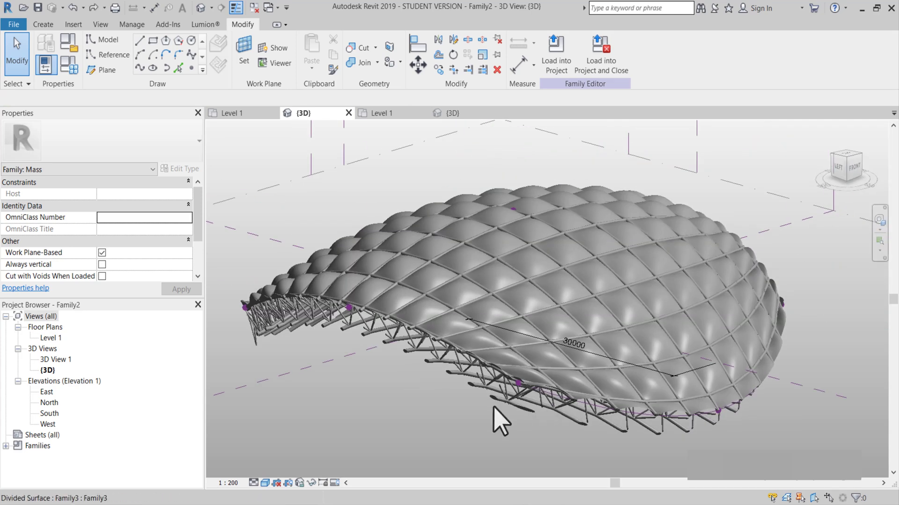
middle_drag(501, 421, 483, 390)
scroll(633, 375, down, 4)
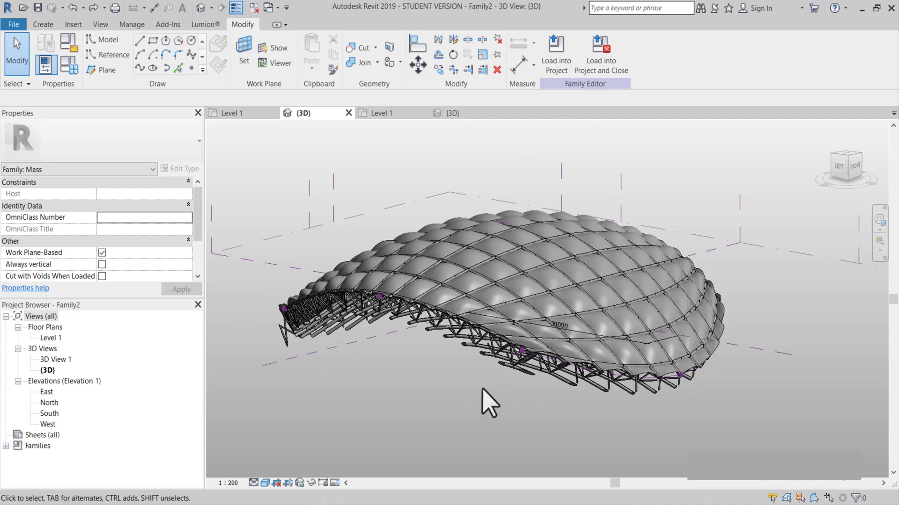
click(491, 301)
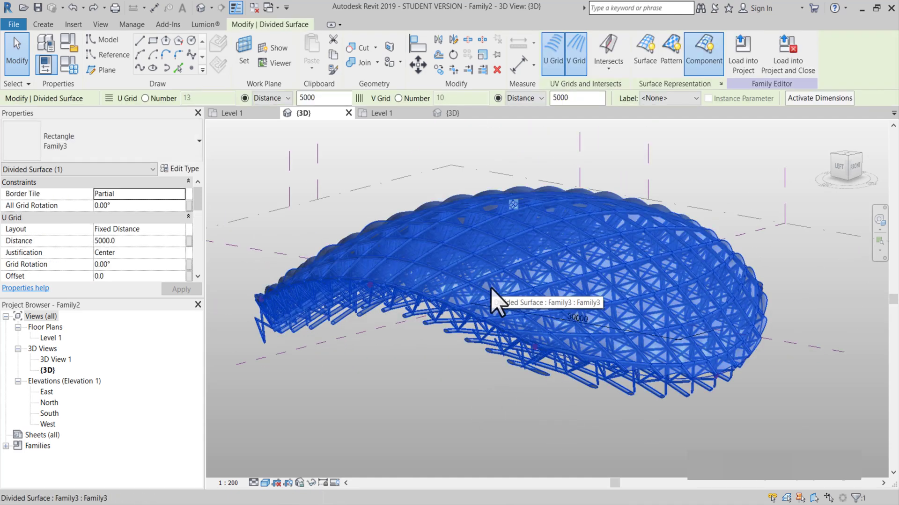
key(Escape)
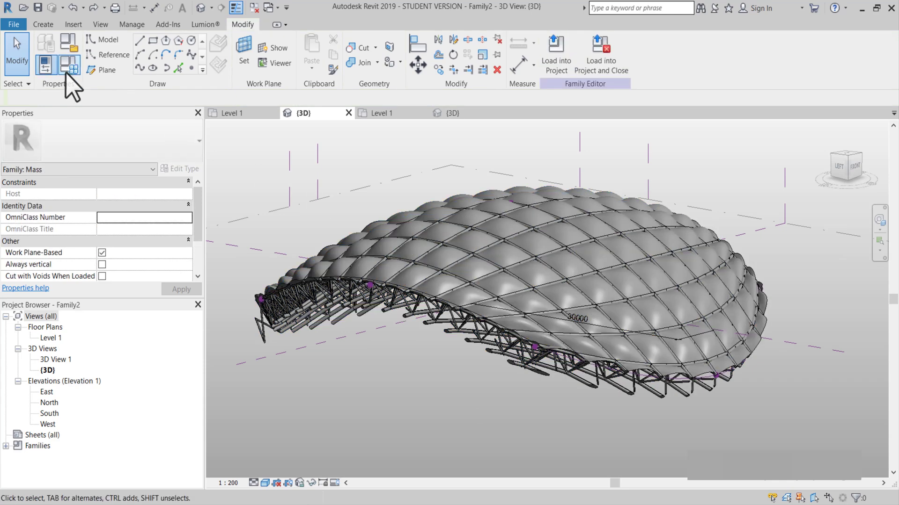
click(67, 66)
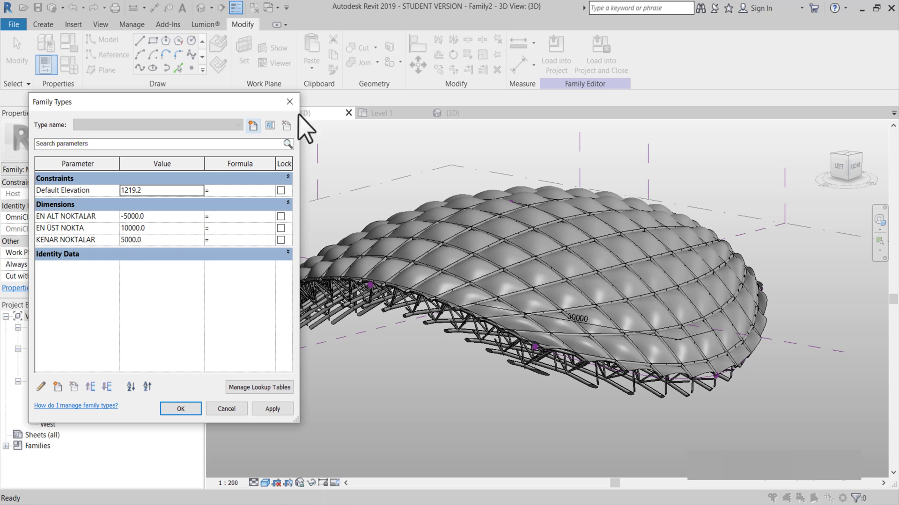
click(289, 101)
Open the CAM material parameter of the Family3 type for editing and browse the Glass category of the AEC Materials library.
click(507, 261)
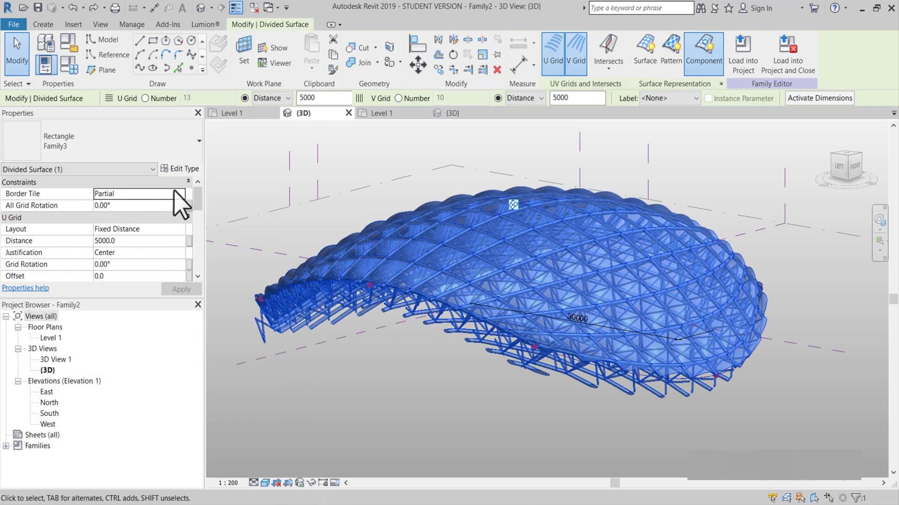
click(182, 169)
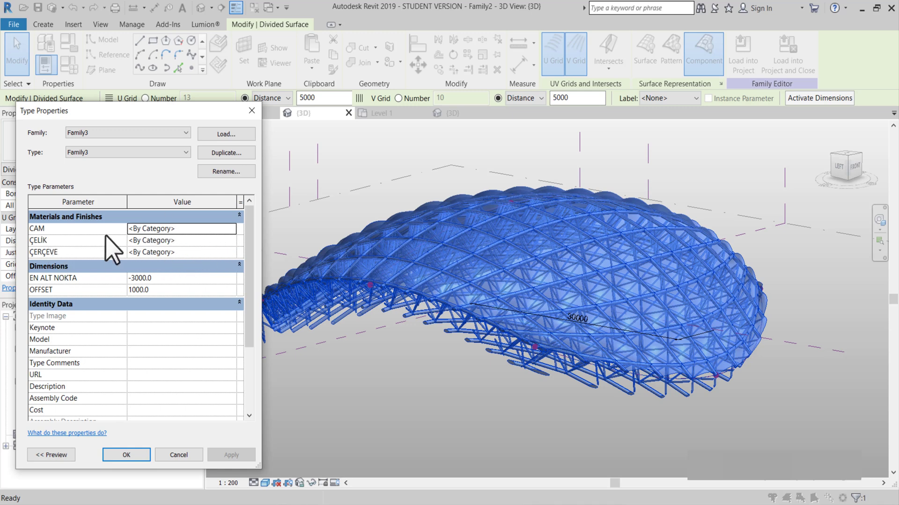
click(231, 228)
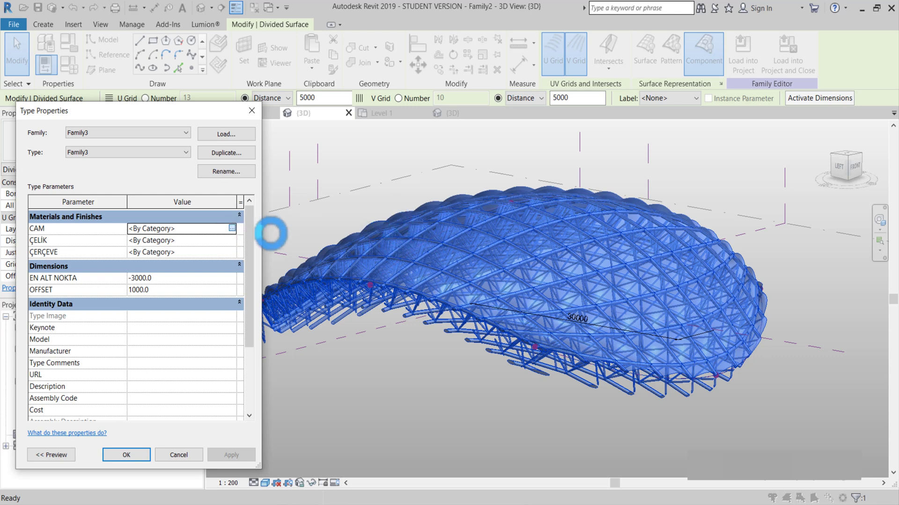
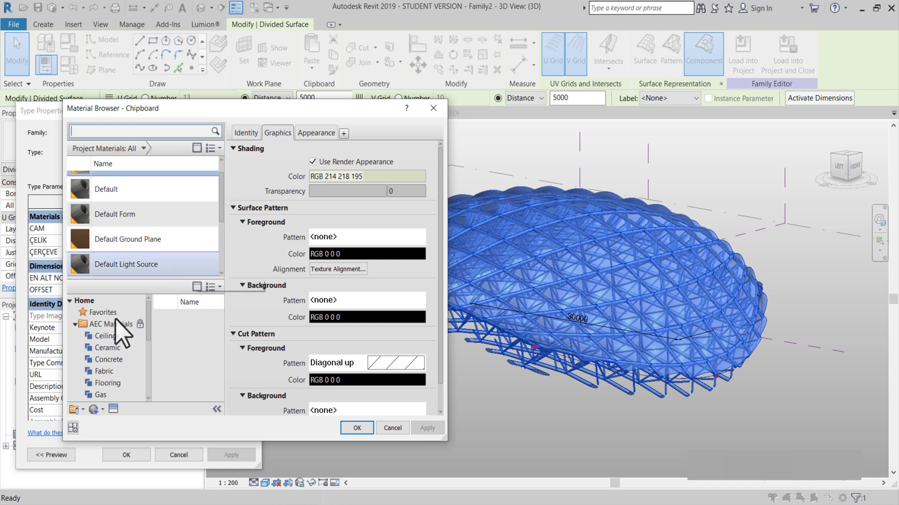
scroll(121, 347, down, 4)
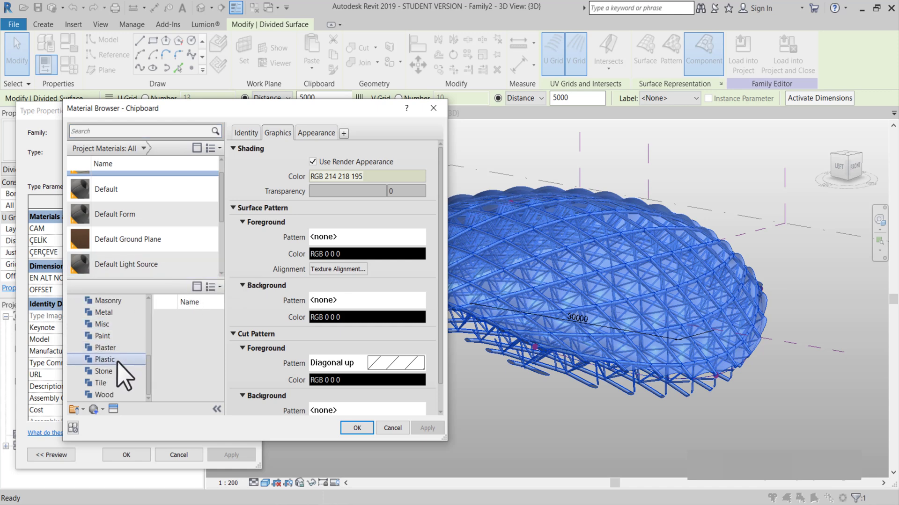
scroll(116, 355, up, 4)
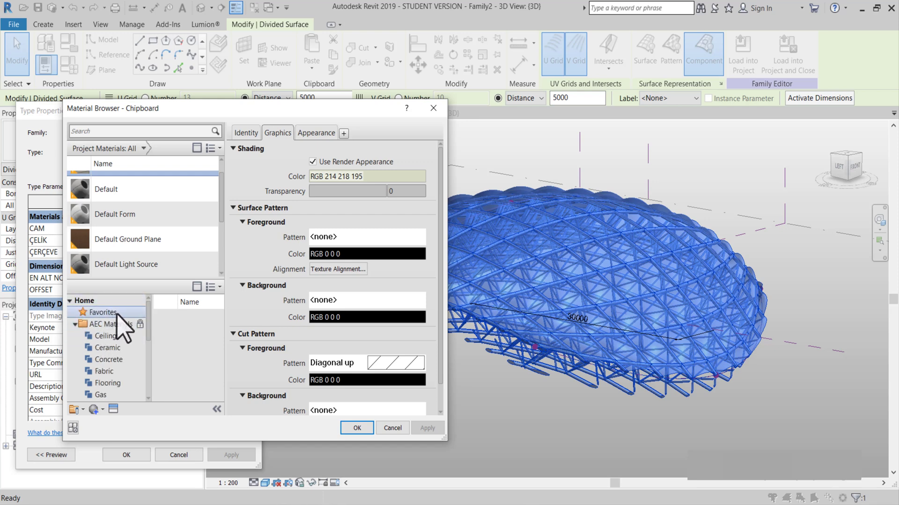
scroll(117, 351, down, 2)
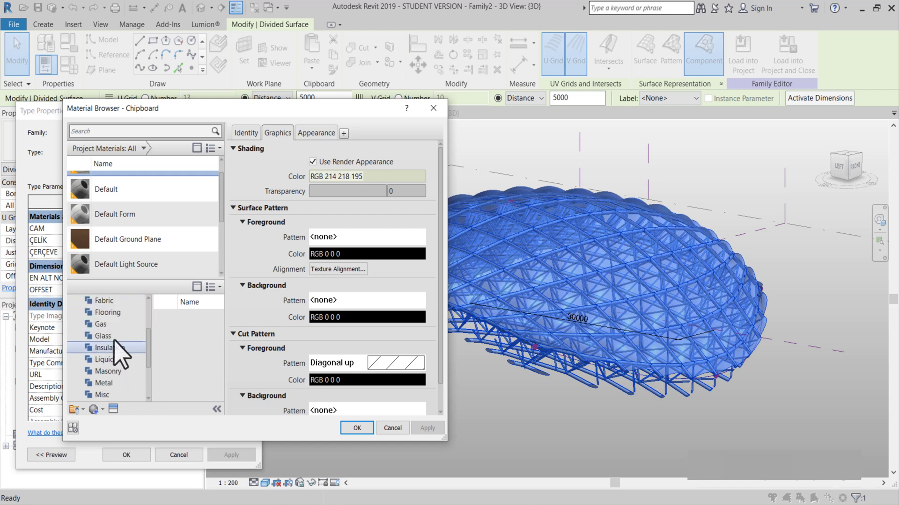
click(113, 336)
scroll(192, 358, down, 1)
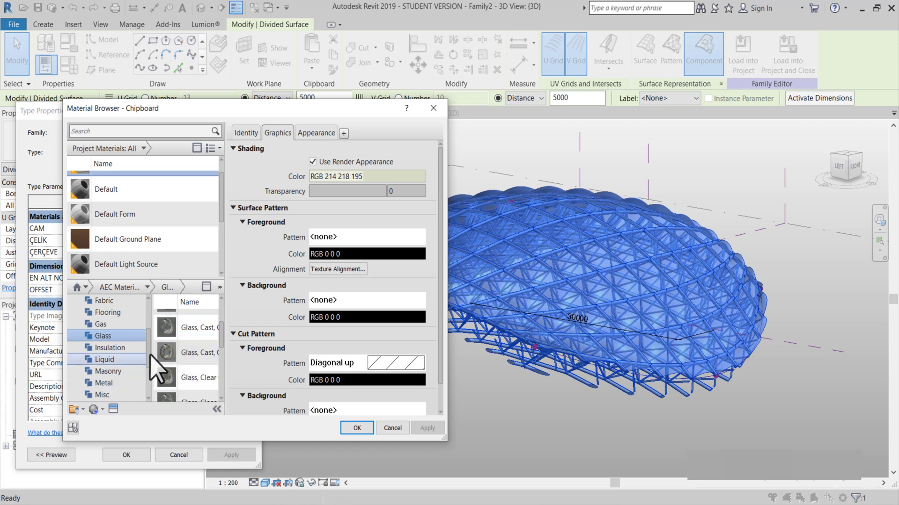
Replace the Chipboard material's appearance with the Clear - Blue glass asset from the Appearance Library and assign the material to CAM.
click(113, 409)
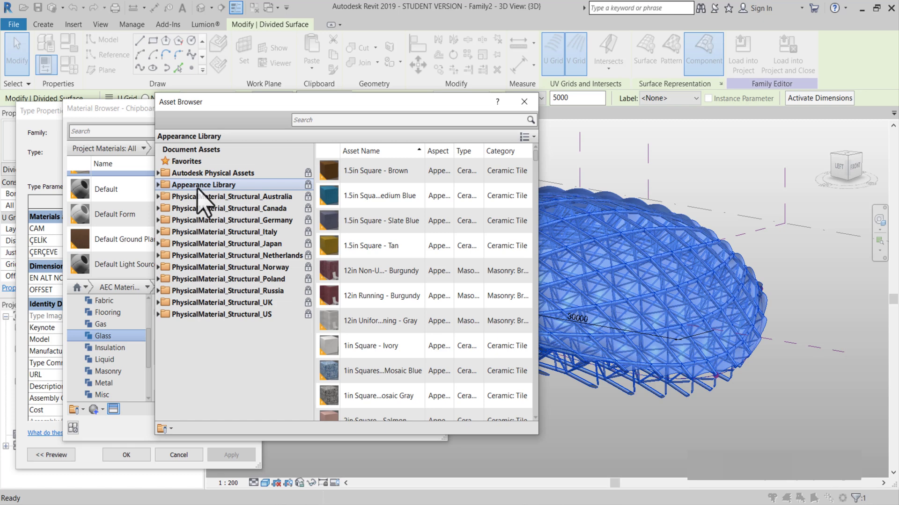
click(159, 185)
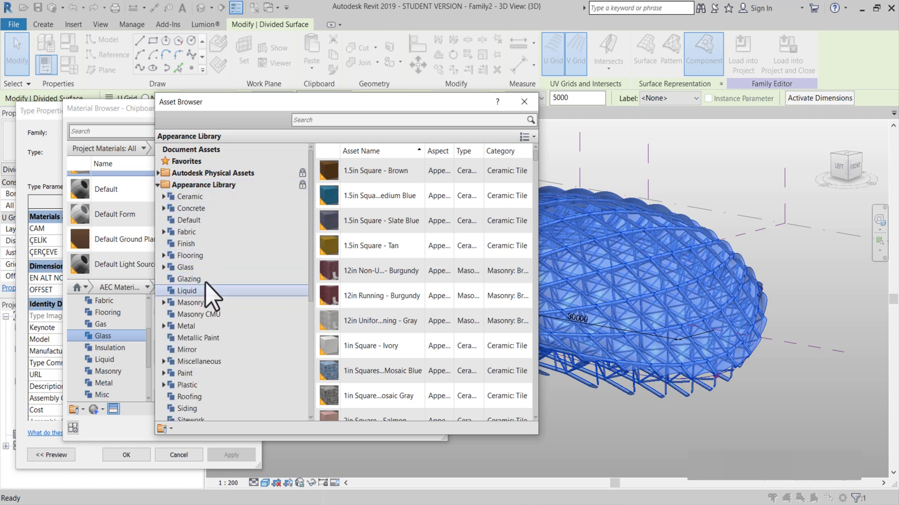
click(202, 268)
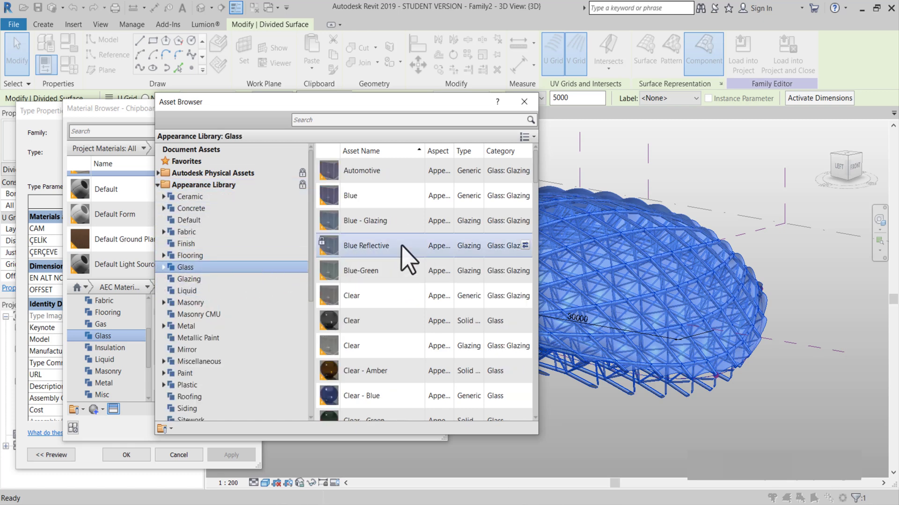
scroll(409, 300, down, 3)
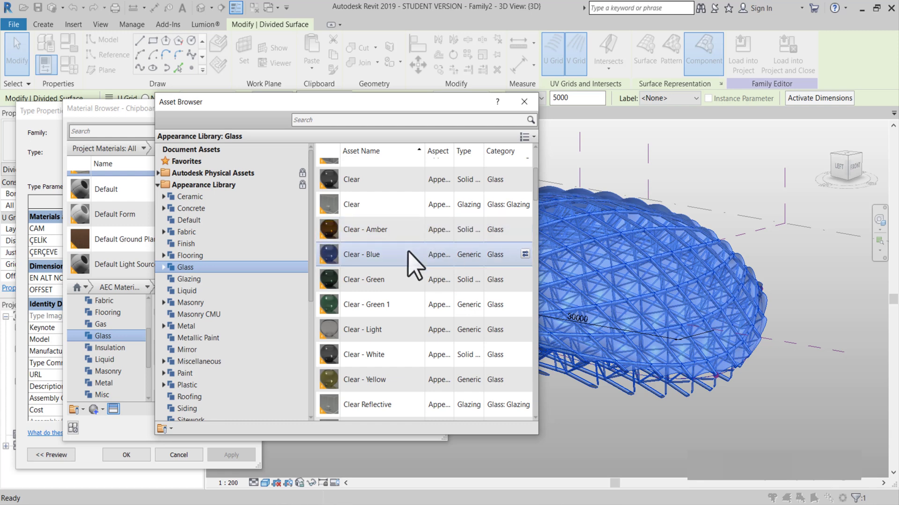
double_click(423, 255)
click(524, 101)
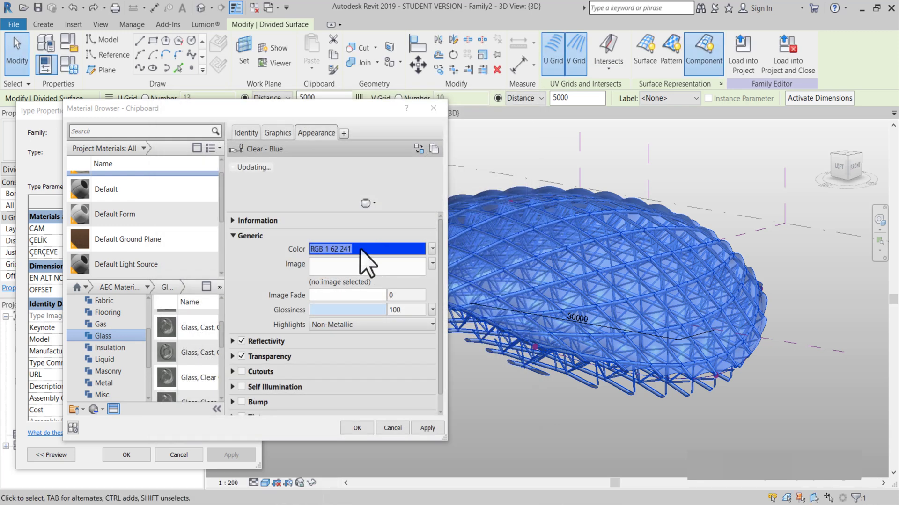
click(355, 428)
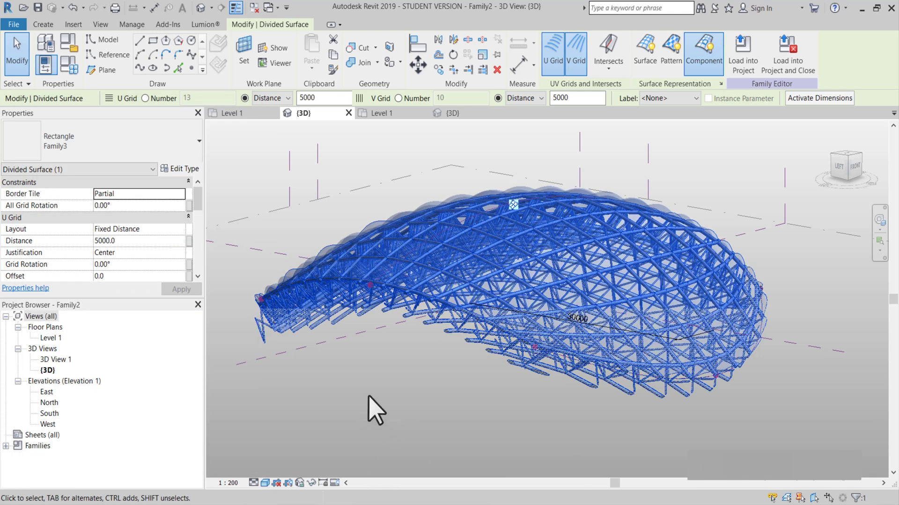
click(370, 409)
Switch the 3D view to the Realistic visual style and dismiss the save reminder.
click(265, 483)
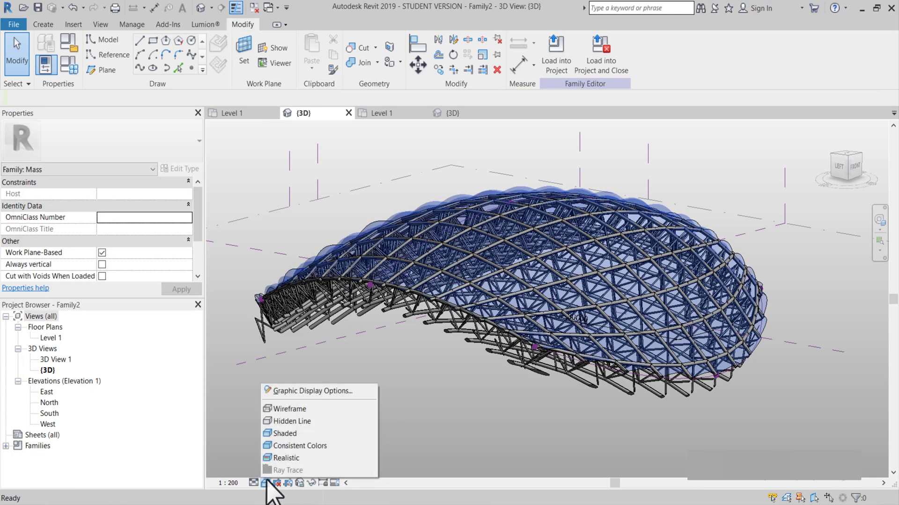
click(288, 459)
click(542, 154)
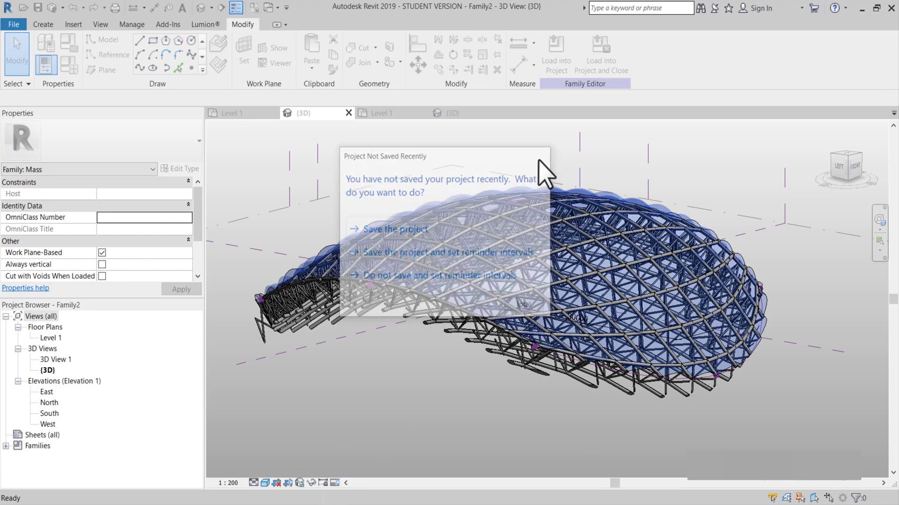
shift+middle_drag(439, 406, 518, 316)
scroll(531, 330, up, 2)
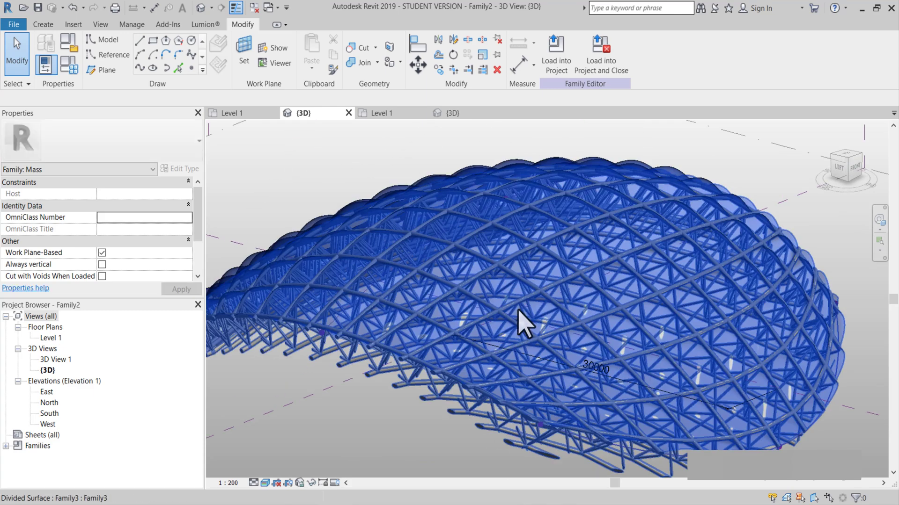
Open the ÇELİK material parameter in the type properties of the shell's Family3 divided surface for editing.
scroll(525, 323, down, 2)
click(436, 287)
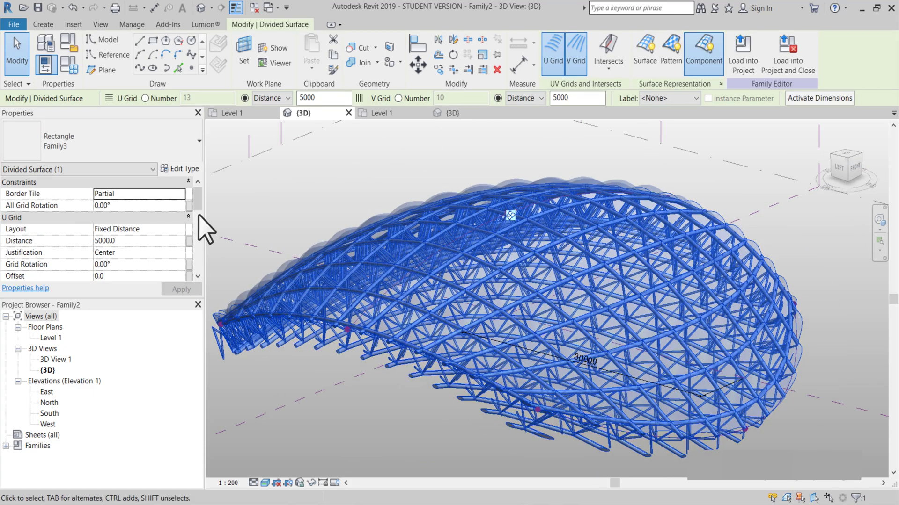
click(182, 169)
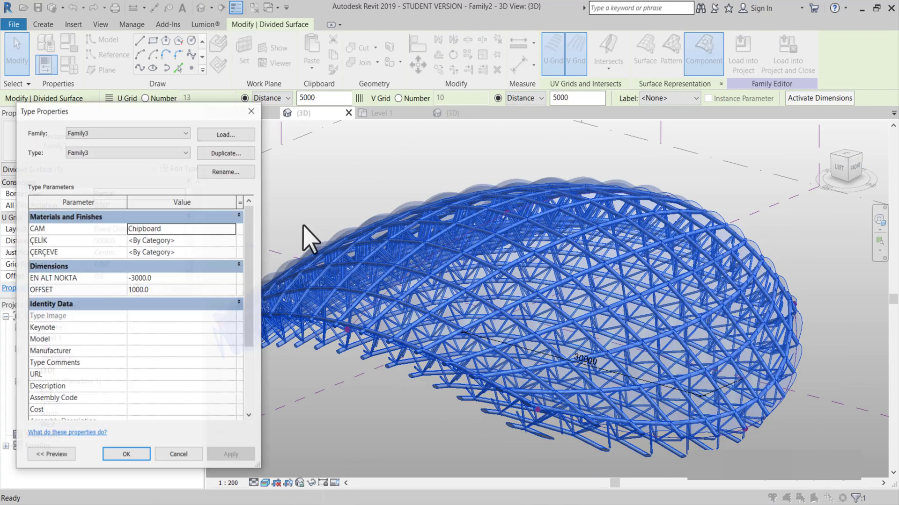
click(233, 240)
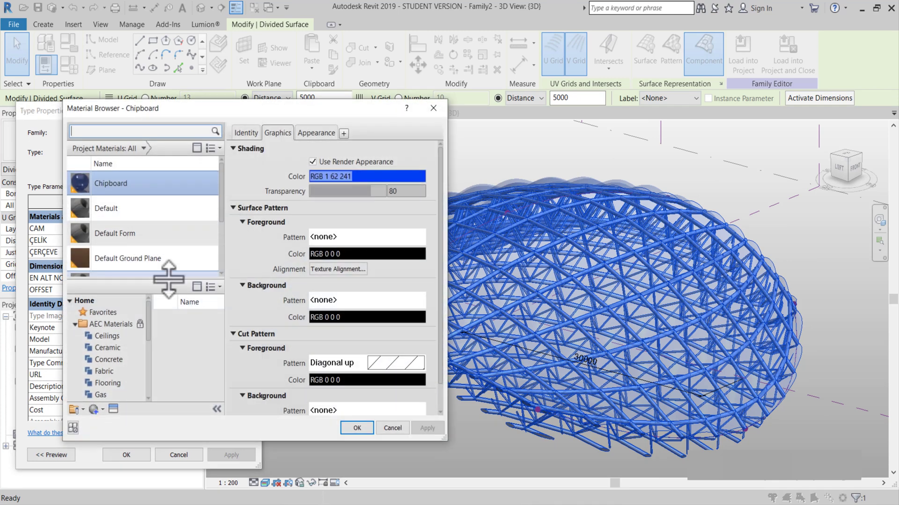
Browse the Metal categories of the AEC Materials library and the Appearance Library for a steel material.
scroll(127, 356, down, 1)
scroll(133, 370, down, 1)
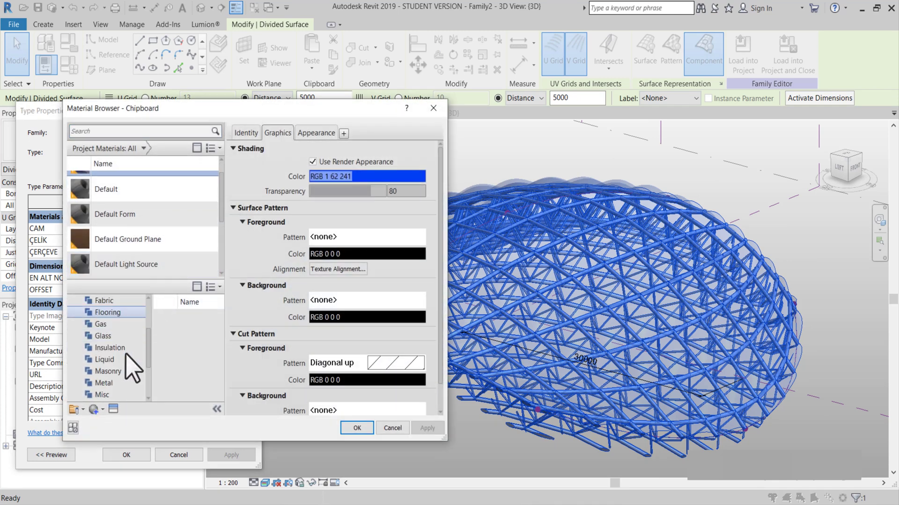
click(108, 383)
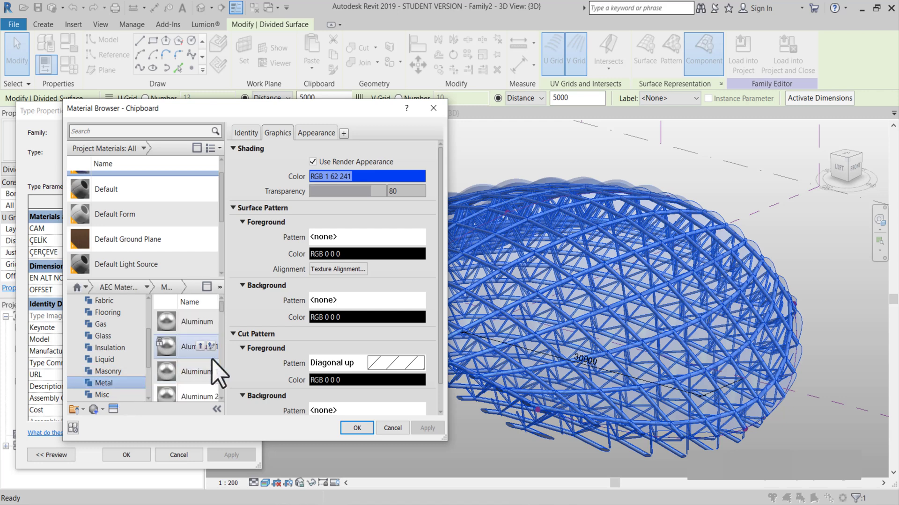
click(113, 410)
click(158, 185)
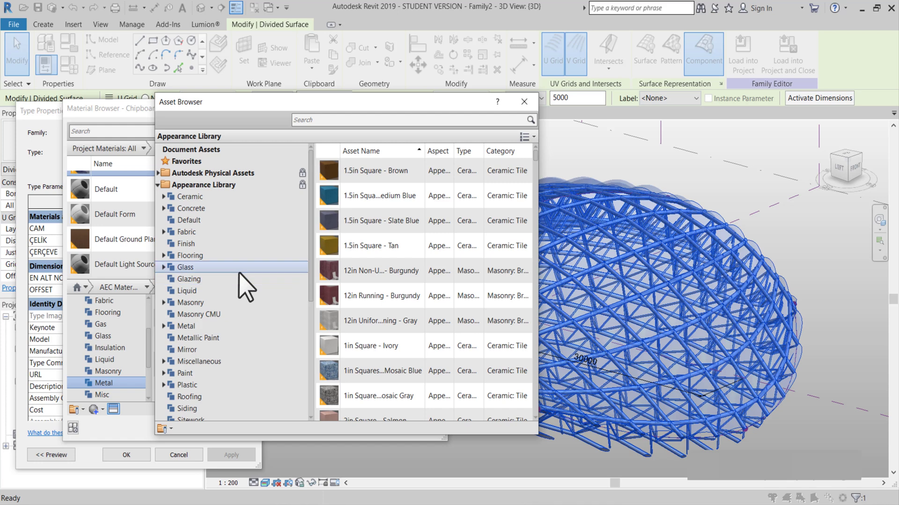
click(239, 327)
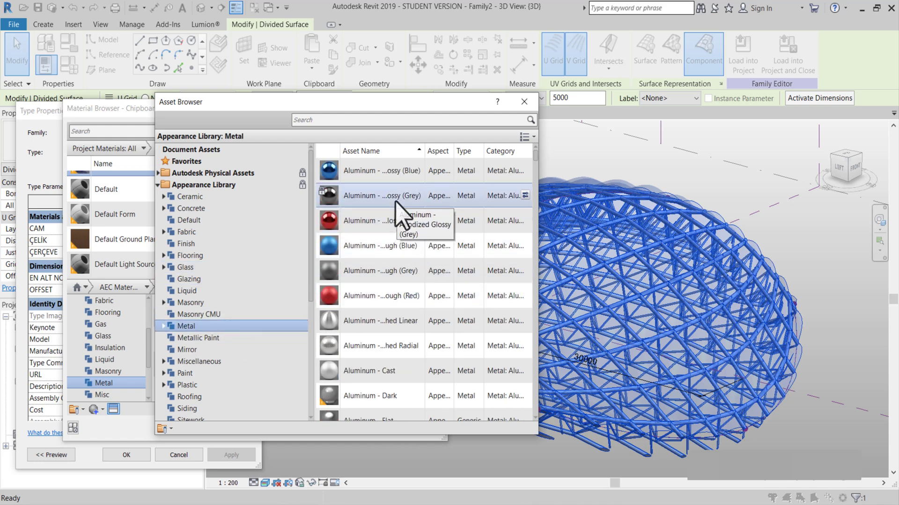
scroll(406, 281, down, 5)
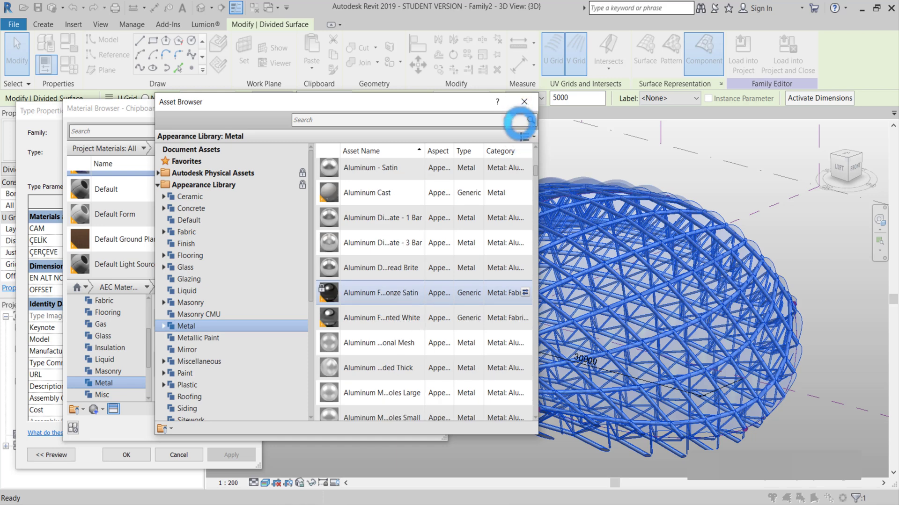
click(525, 101)
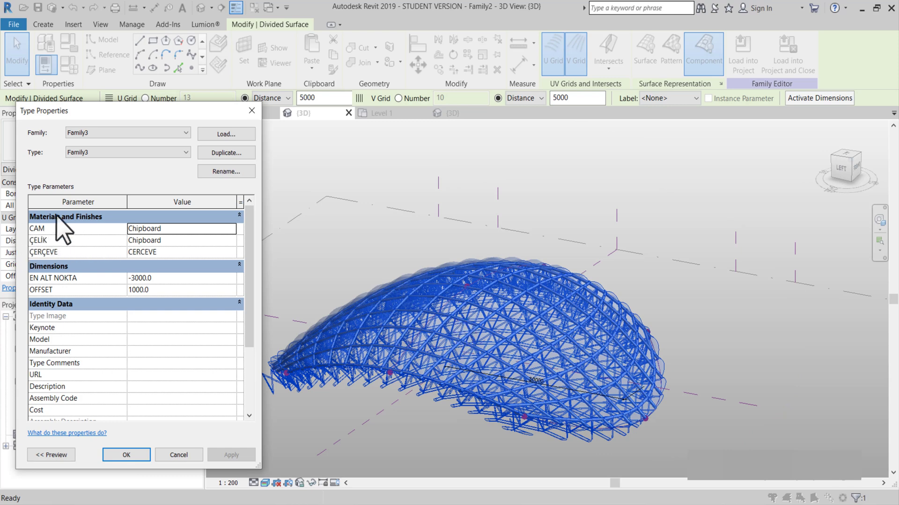
Create a new material from the CAM parameter of the Family3 type and name it CAM.
click(229, 229)
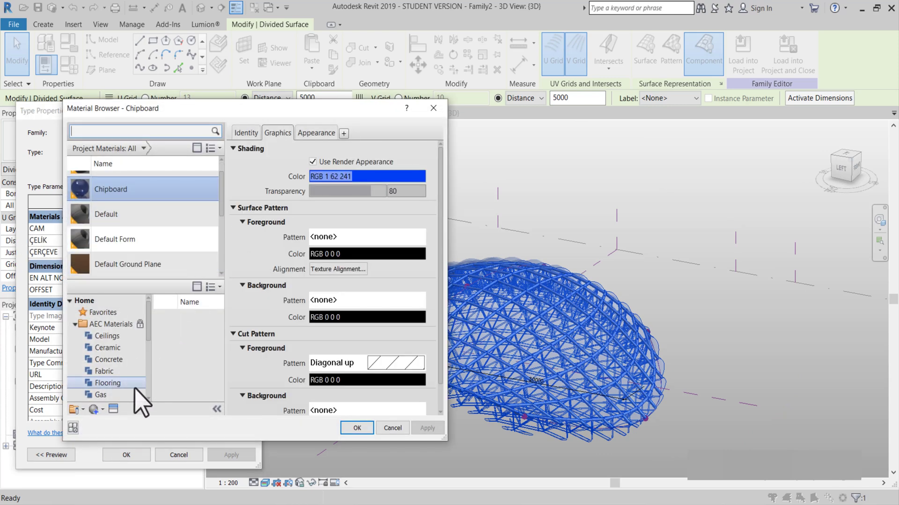
click(99, 410)
click(114, 425)
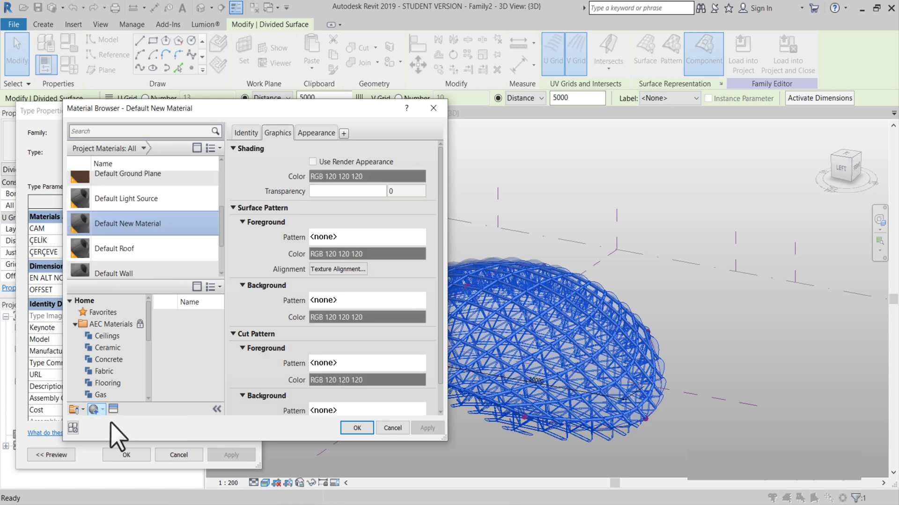
right_click(154, 216)
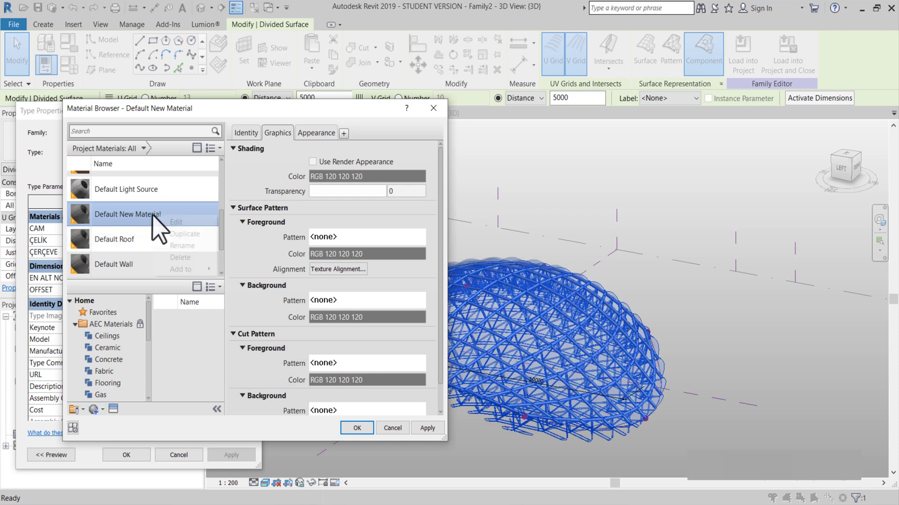
click(185, 246)
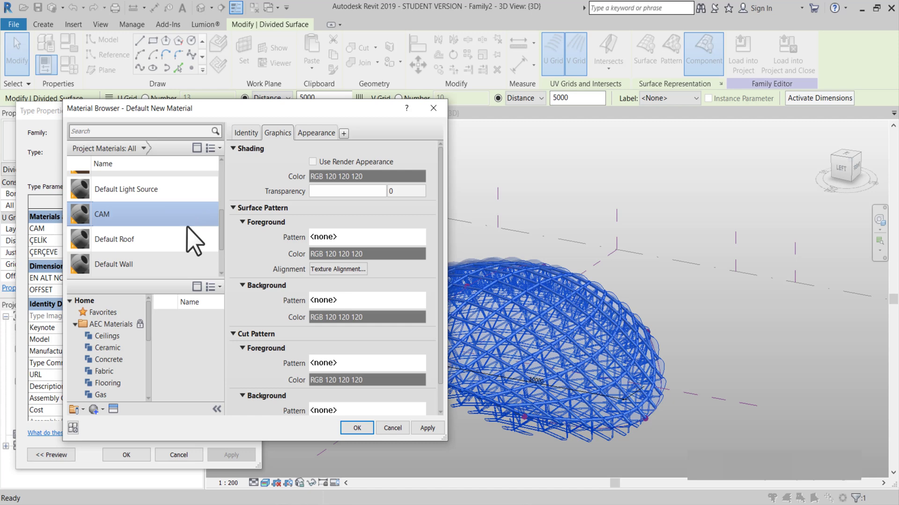
Give the CAM material the Clear - Blue glass appearance from the Appearance Library and assign it to the CAM parameter.
click(113, 409)
click(159, 185)
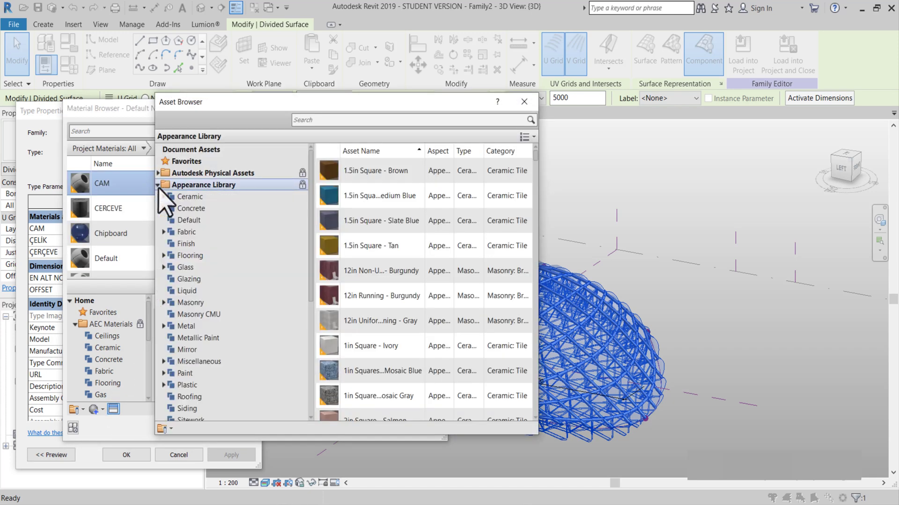
click(220, 267)
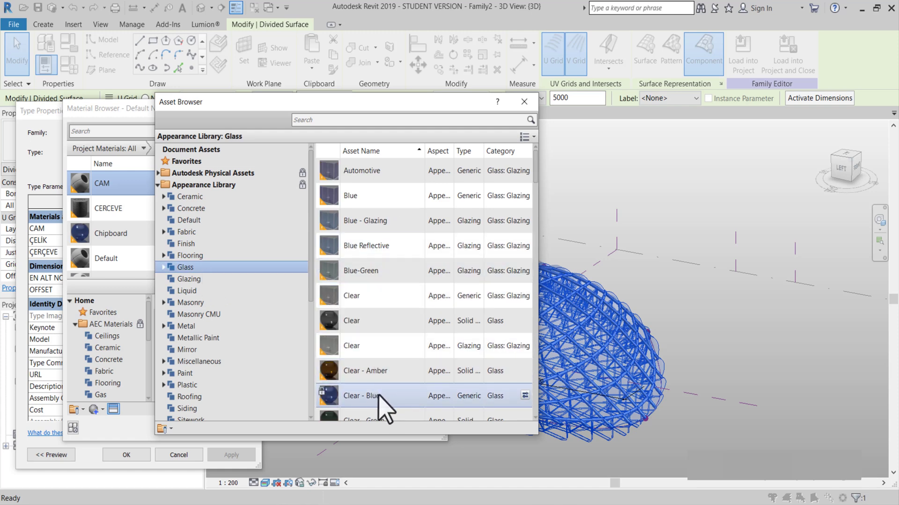
click(524, 102)
click(368, 428)
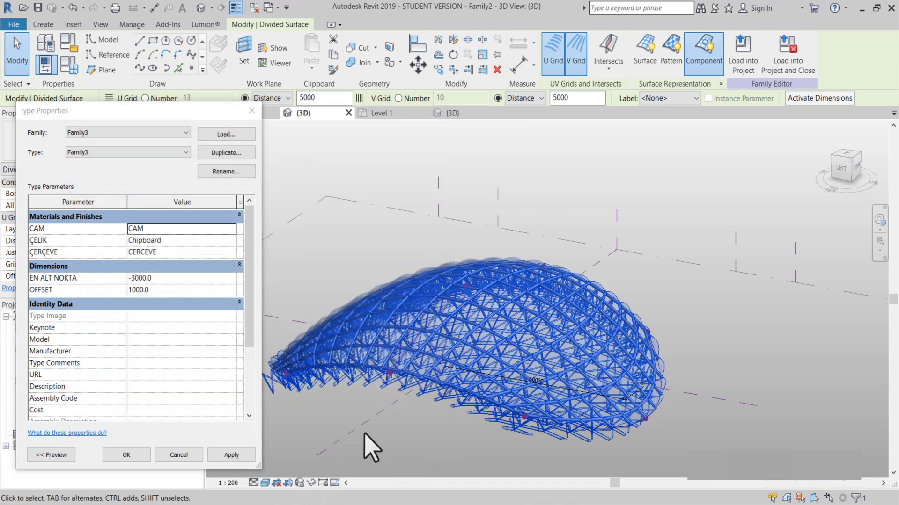
Create a new material from the ÇELİK parameter of the Family3 type and name it ÇELİK.
click(208, 240)
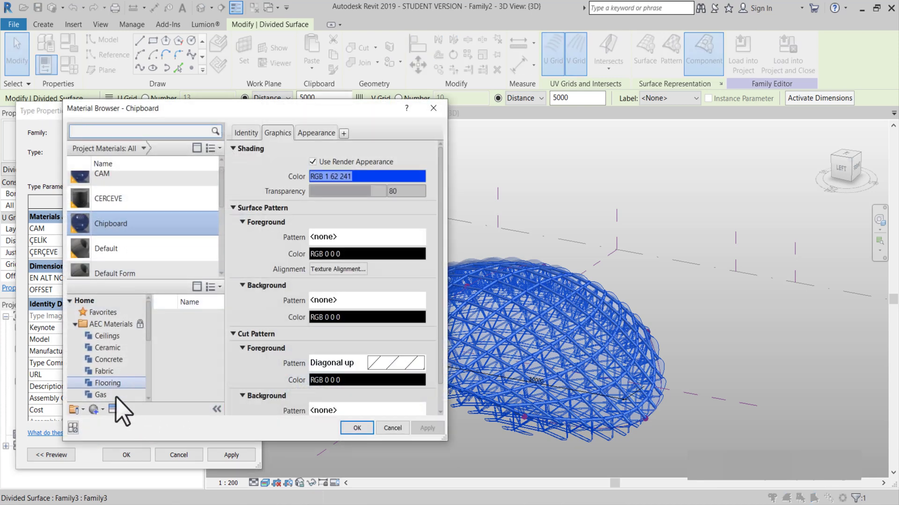
click(97, 411)
click(117, 423)
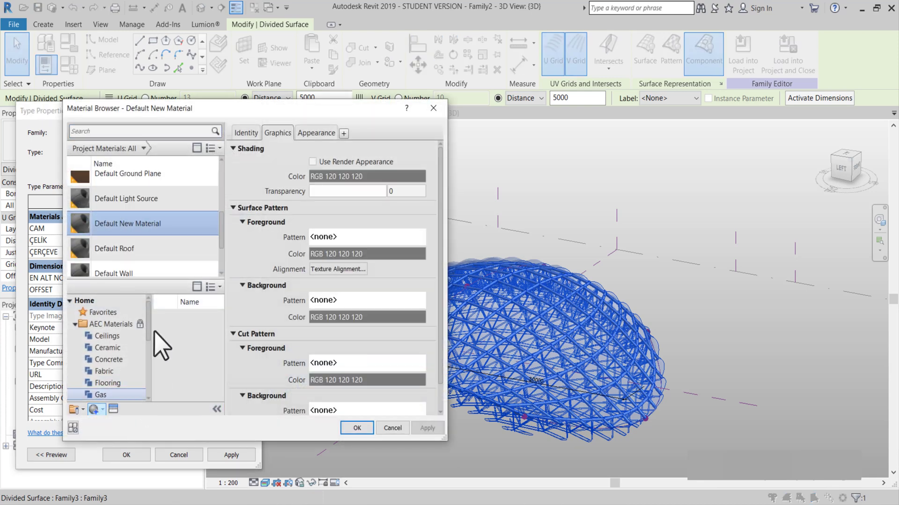
right_click(149, 216)
click(195, 248)
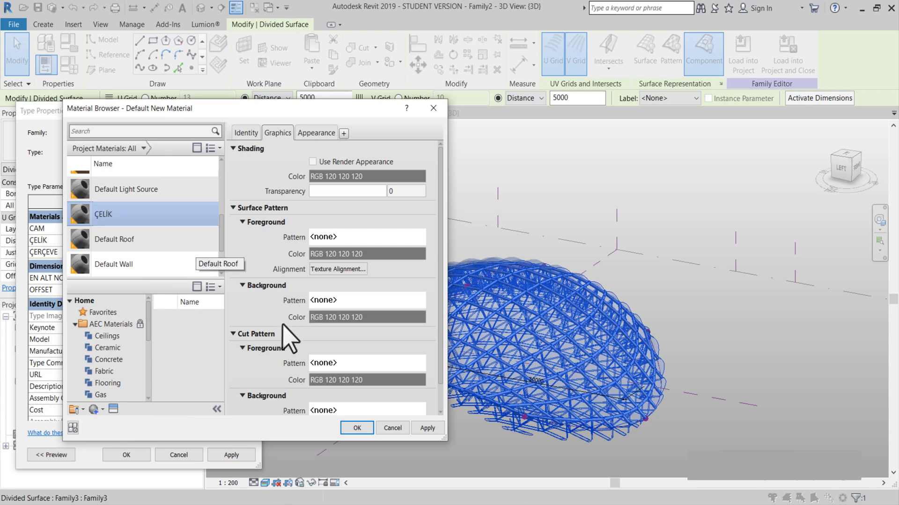
Give the ÇELİK material a metal appearance from the Appearance Library, assign it to the ÇELİK parameter and accept the type properties.
click(112, 409)
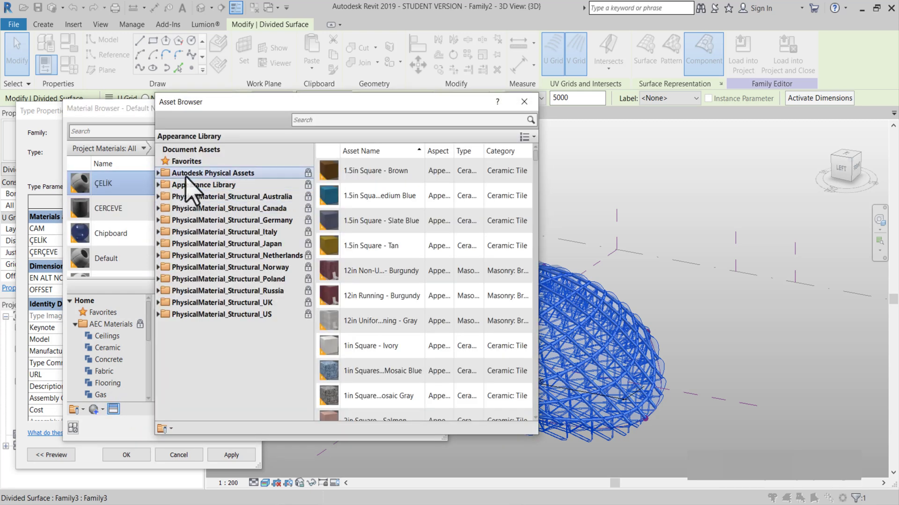
click(159, 185)
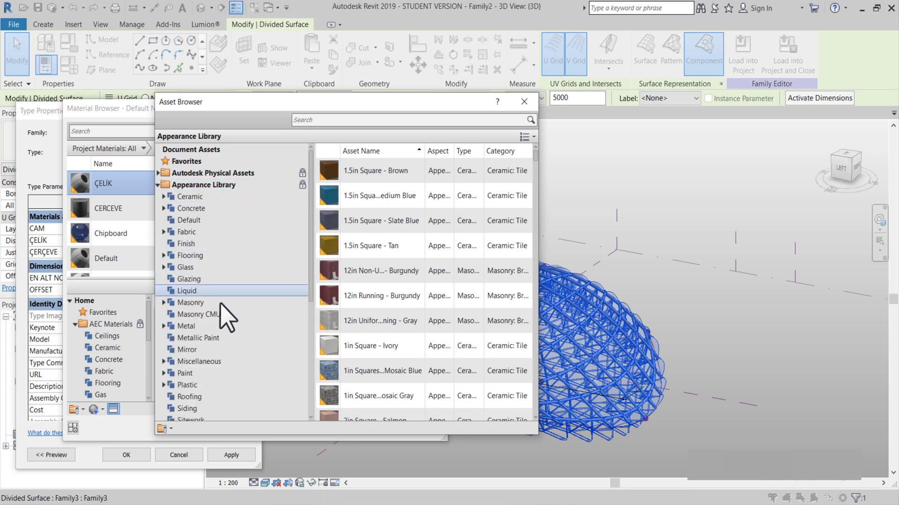
click(224, 326)
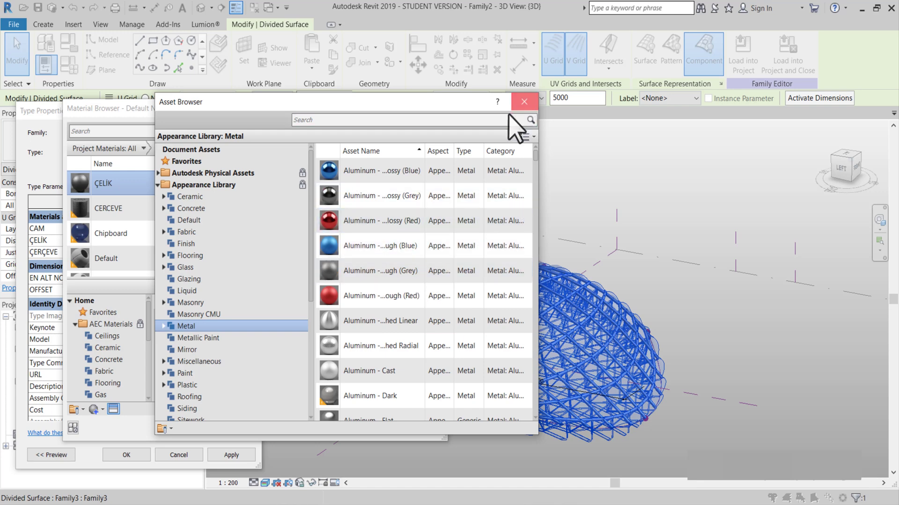
click(523, 102)
click(365, 426)
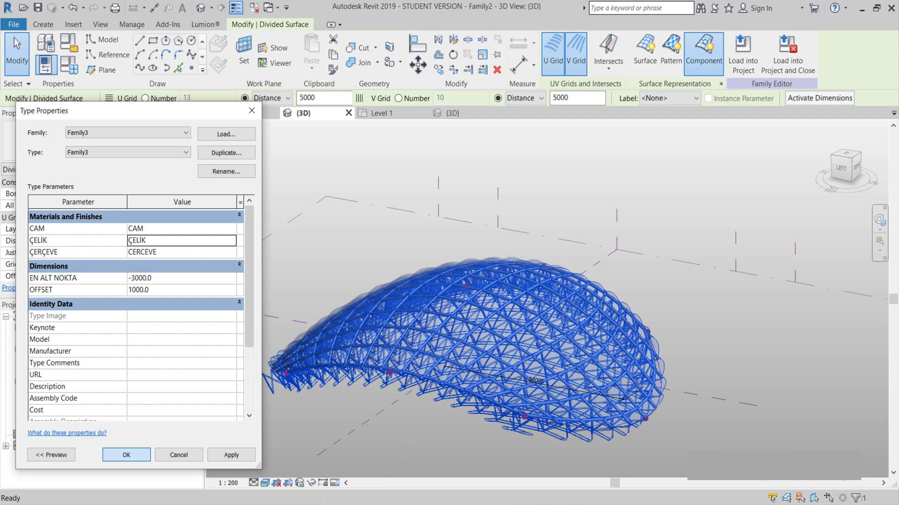
key(Return)
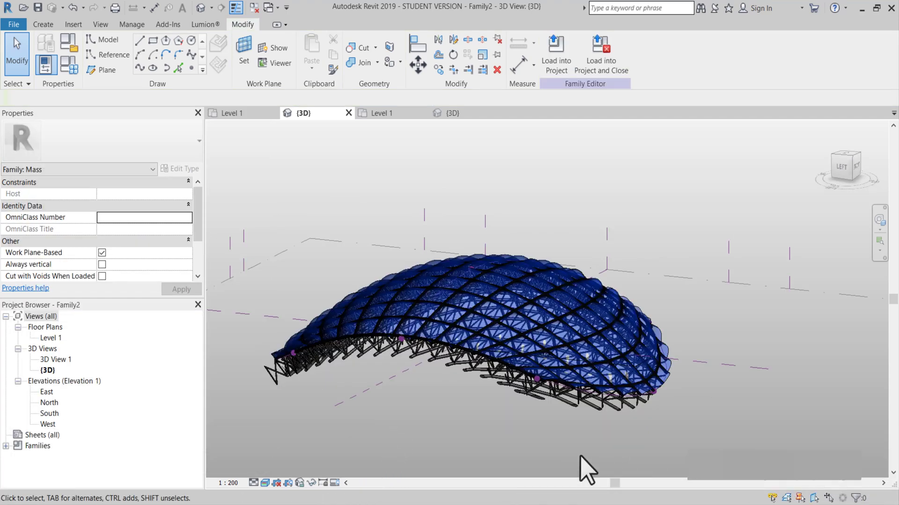
Examine the glass, steel and frame materials on the shell from several sides and along its lower truss edge.
shift+middle_drag(585, 470, 478, 393)
scroll(491, 384, up, 3)
scroll(482, 425, up, 2)
scroll(481, 421, down, 4)
scroll(472, 384, up, 3)
shift+middle_drag(510, 441, 496, 342)
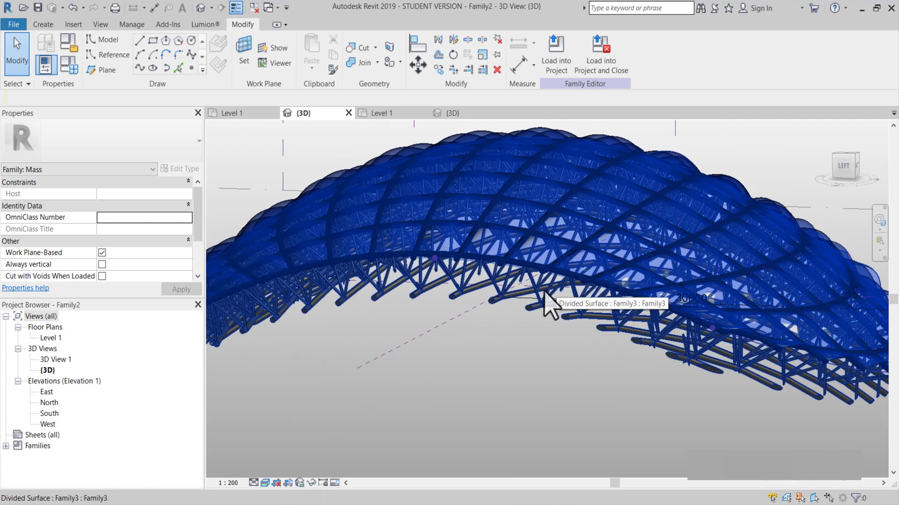
Set the Component Rotation of the panelled divided surface to 90.
click(562, 253)
scroll(121, 251, down, 3)
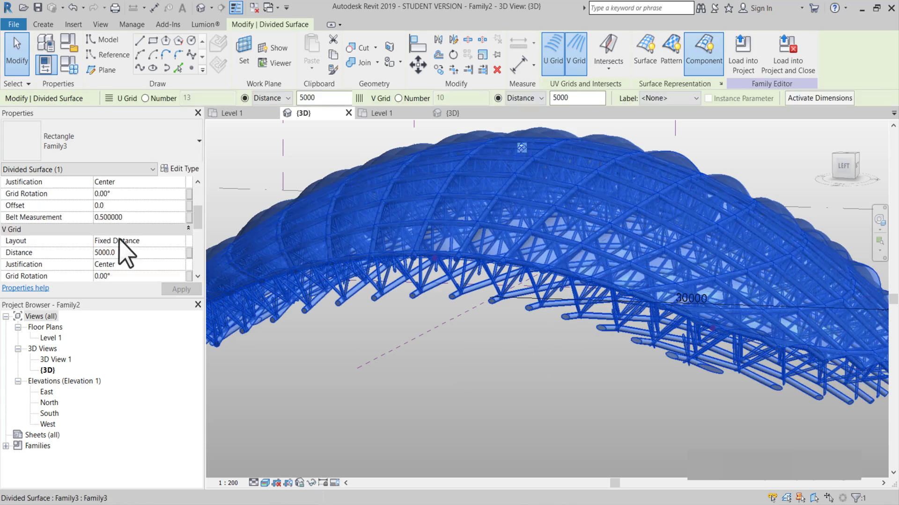
scroll(124, 255, down, 2)
scroll(121, 245, down, 3)
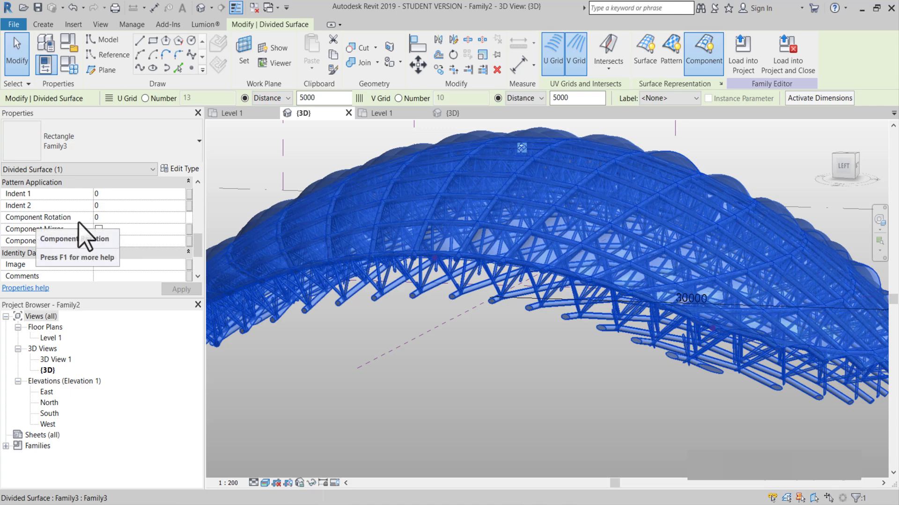
click(182, 218)
click(179, 217)
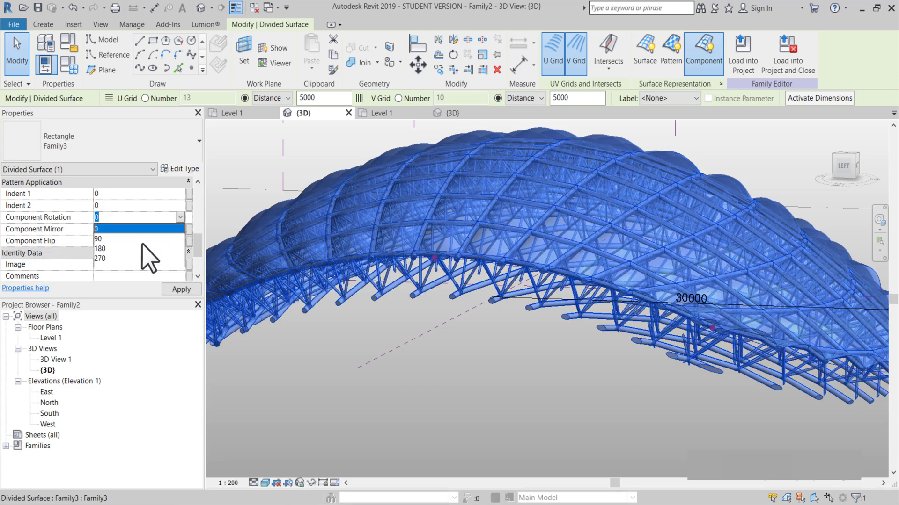
click(546, 417)
Set the Component Rotation of the panelled divided surface to 180.
mouse_move(545, 417)
shift+middle_down()
mouse_move(525, 387)
mouse_move(537, 391)
mouse_move(543, 411)
shift+middle_up()
shift+middle_drag(514, 315, 538, 301)
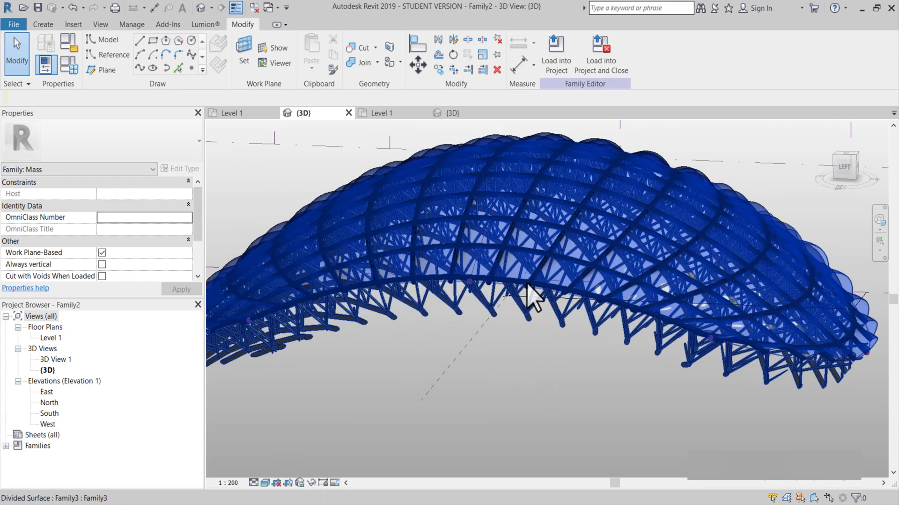
click(529, 302)
scroll(128, 258, down, 5)
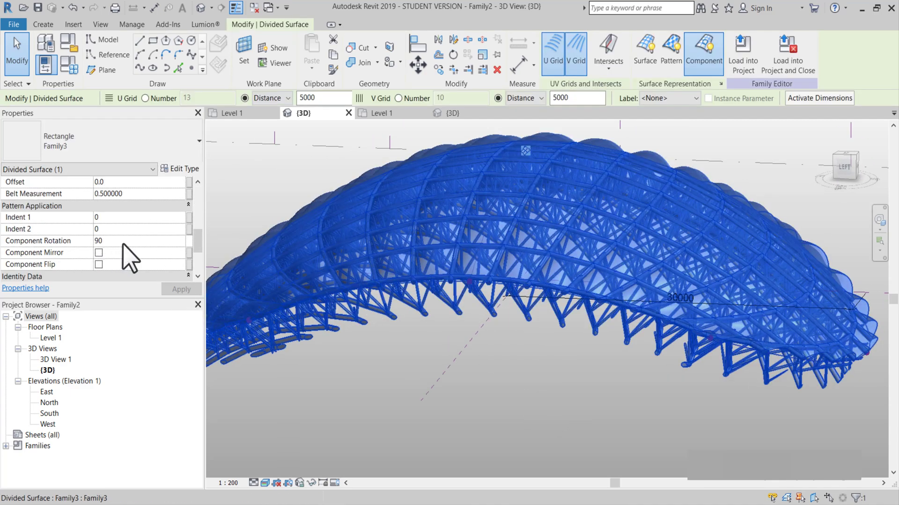
click(183, 240)
click(112, 276)
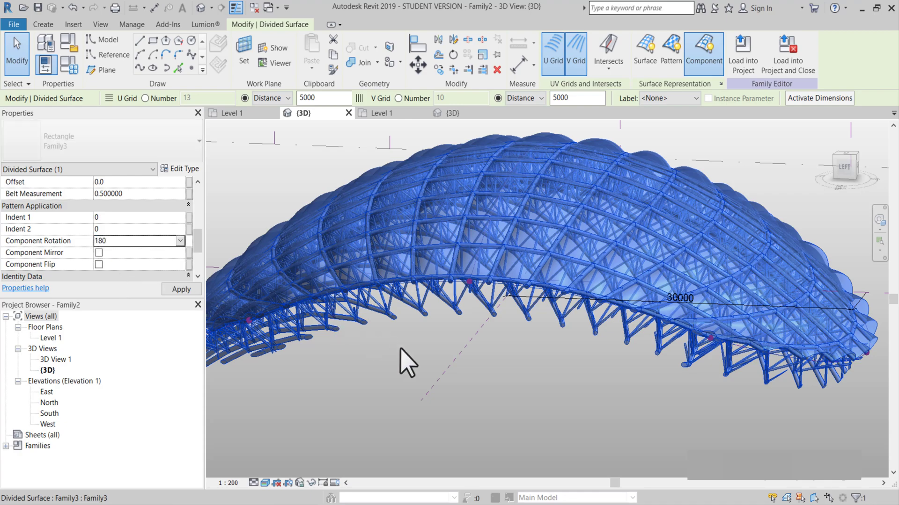
click(538, 403)
Temporarily hide the panelled divided surface in the 3D view.
shift+middle_drag(538, 403, 518, 437)
scroll(496, 372, up, 4)
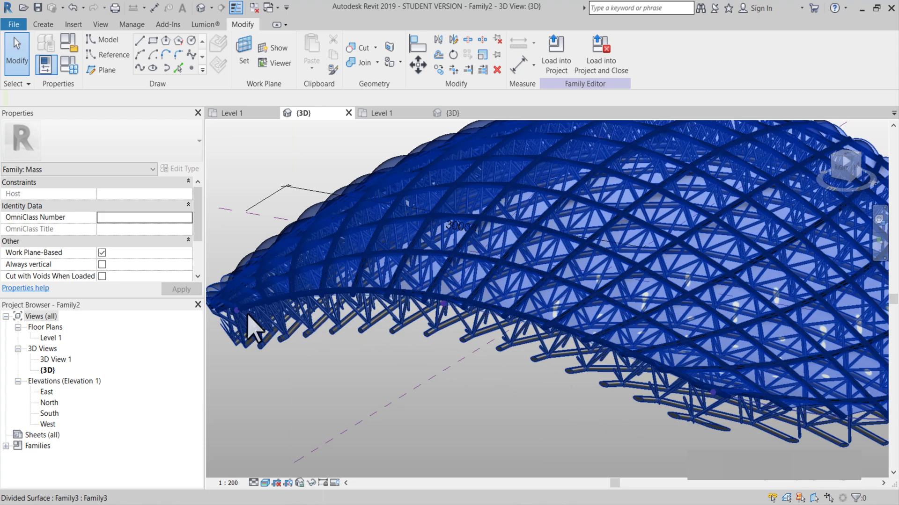
scroll(544, 391, down, 5)
middle_drag(557, 409, 426, 360)
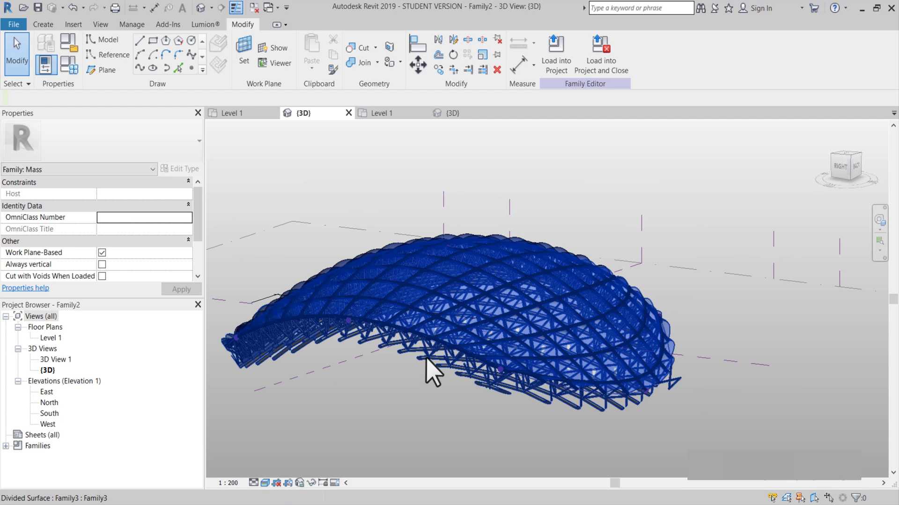
click(471, 321)
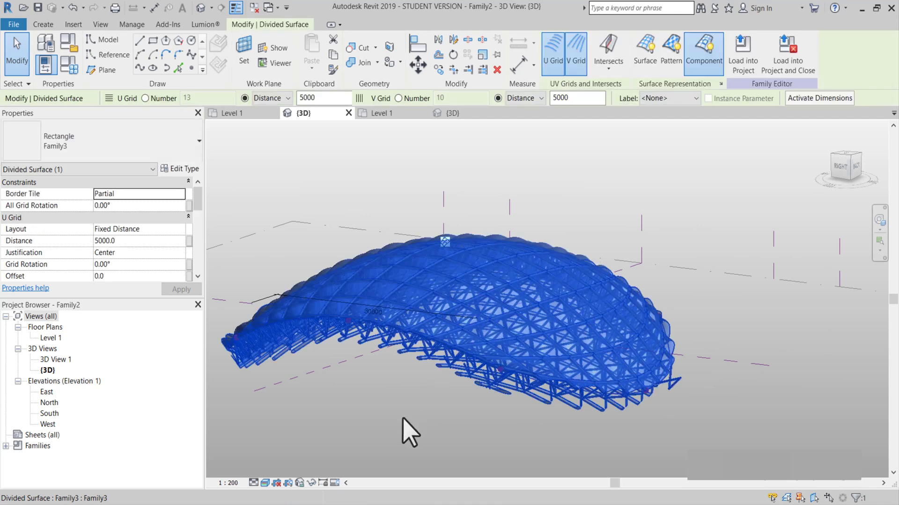
click(312, 484)
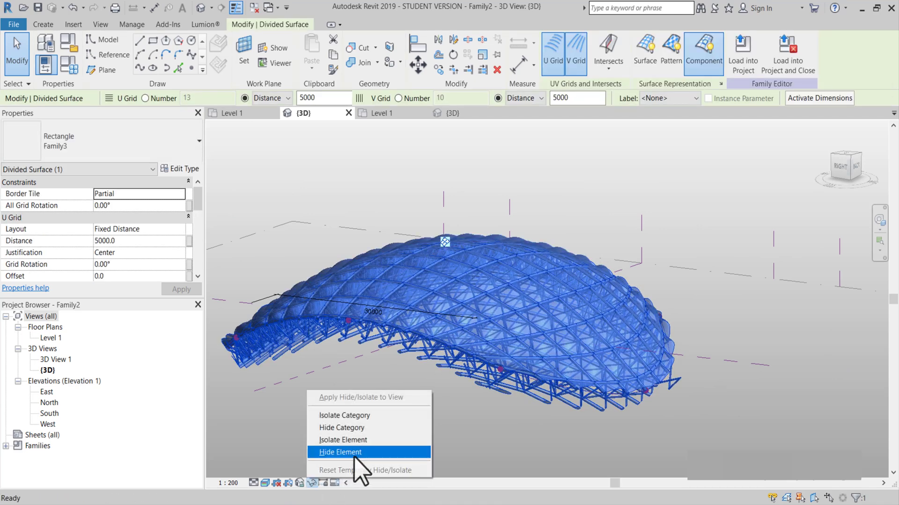
click(355, 454)
Draw a spline reference line through the near end points of the three arch curves.
shift+middle_drag(434, 393, 482, 456)
middle_drag(451, 411, 533, 417)
click(108, 55)
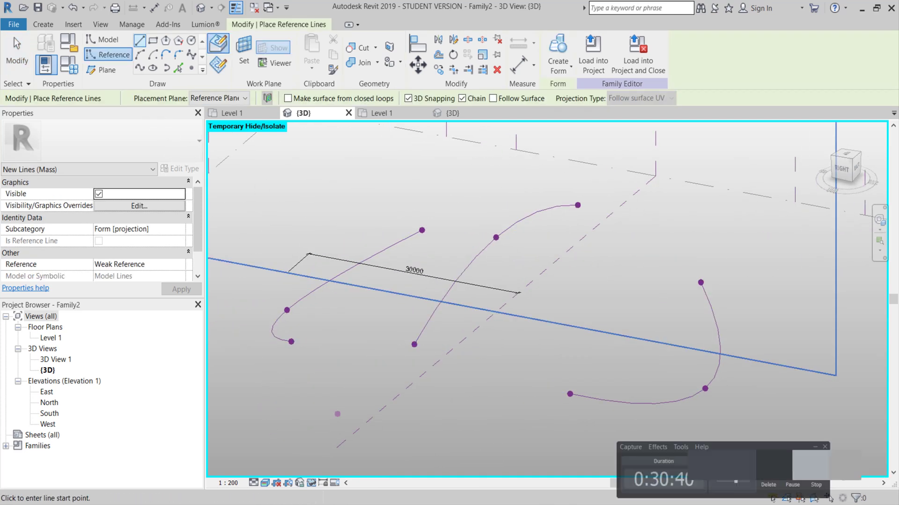
click(140, 68)
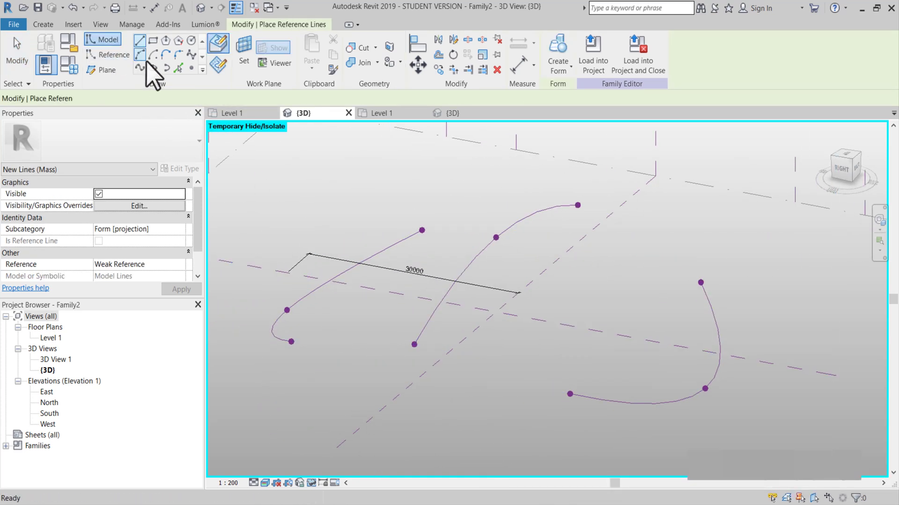
click(291, 342)
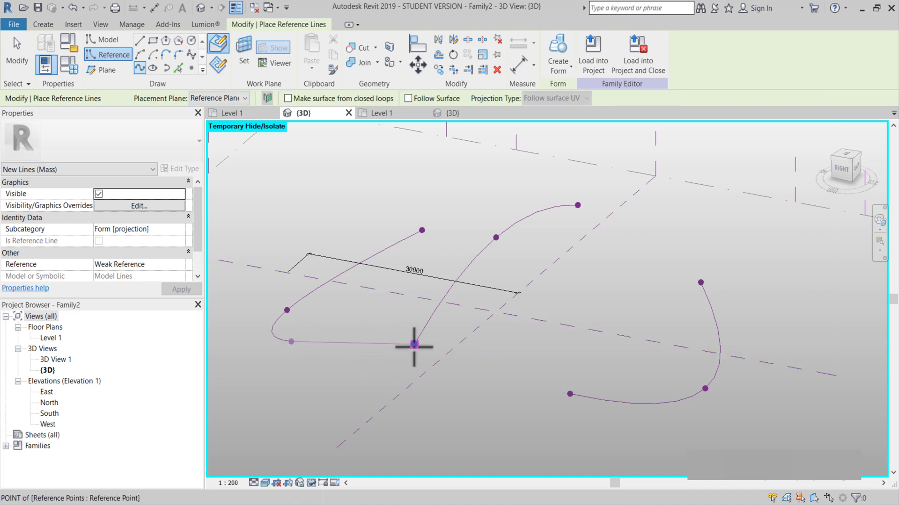
click(567, 393)
key(Escape)
Draw a second spline reference line through the opposite end points of the three arch curves.
shift+middle_drag(567, 394, 569, 262)
click(685, 354)
click(686, 354)
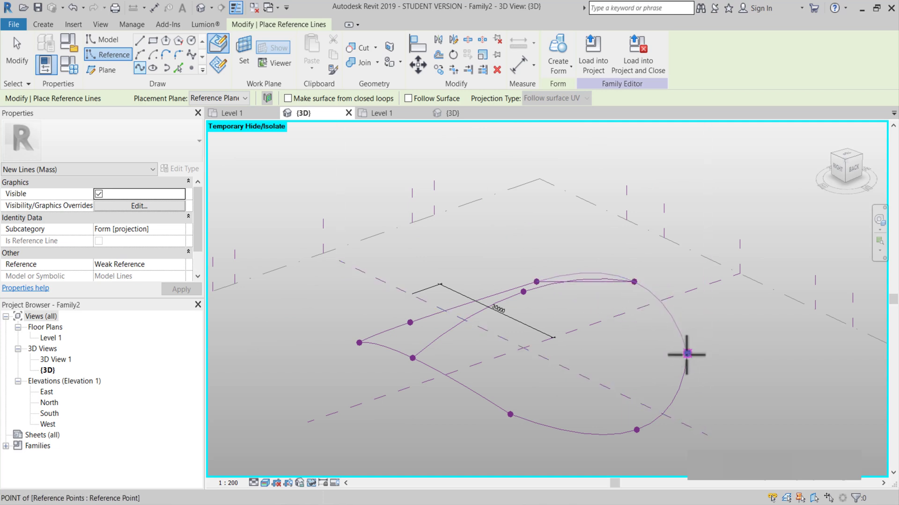
key(Escape)
shift+middle_drag(666, 345, 546, 363)
key(Escape)
key(Escape)
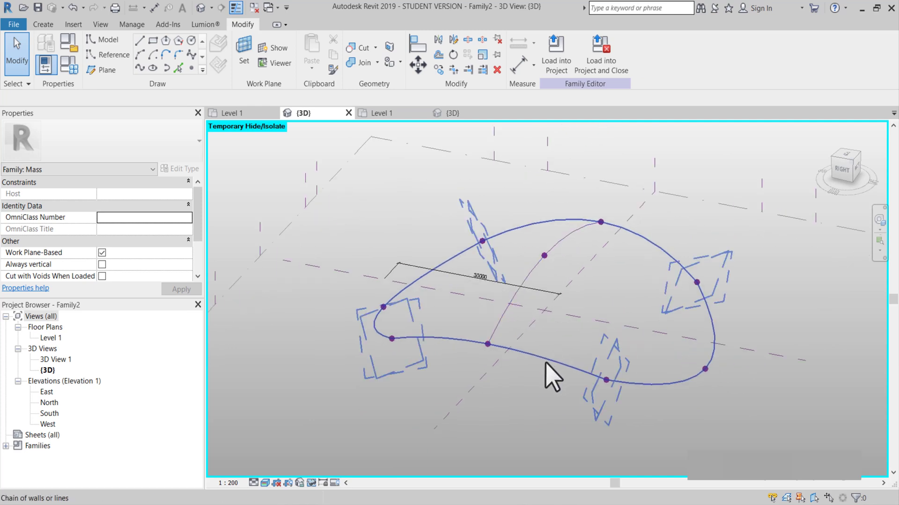
Divide the near spline reference line into a path with 12 nodes.
key(Tab)
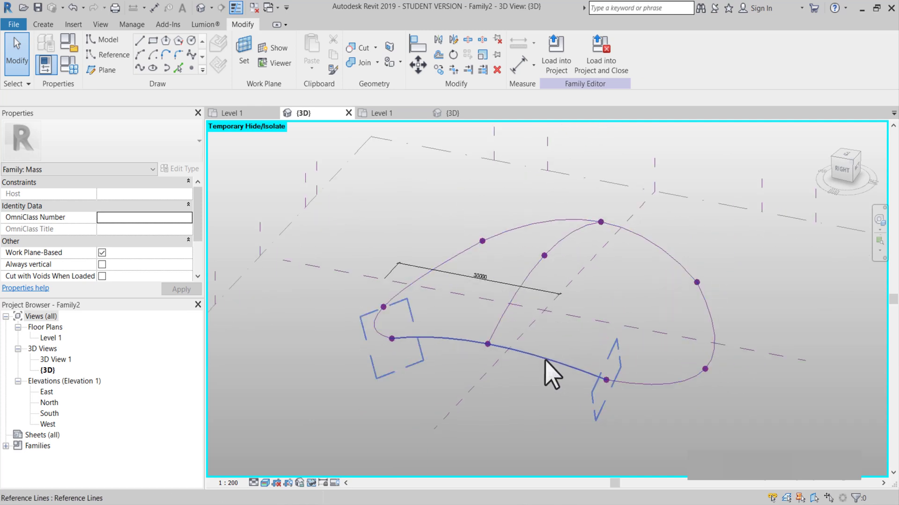
click(545, 359)
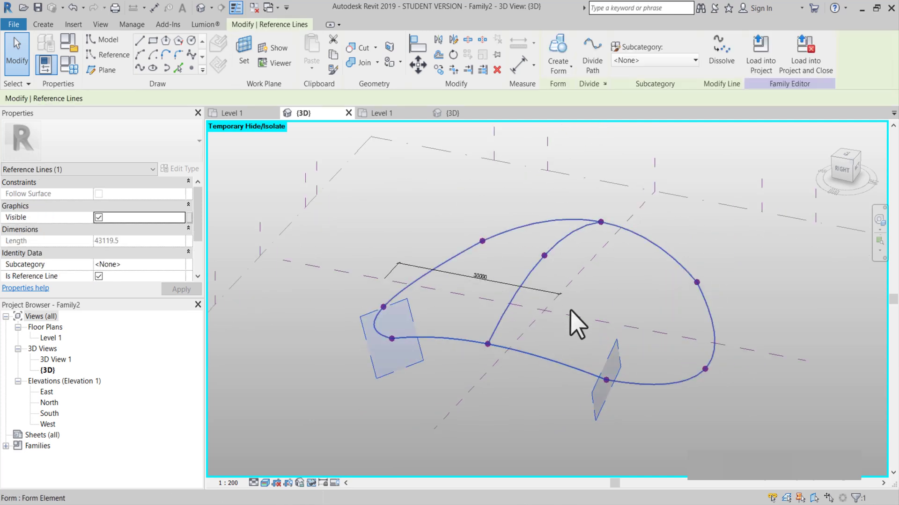
click(592, 73)
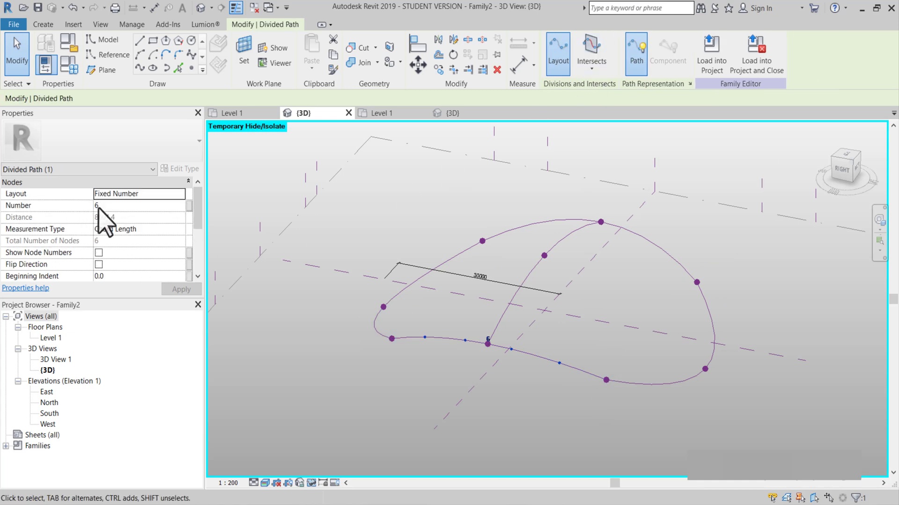
click(99, 207)
text(12)
click(333, 251)
Divide the outer arch curve adjoining the divided spline into a path with 12 nodes.
shift+middle_drag(552, 371, 612, 372)
click(619, 365)
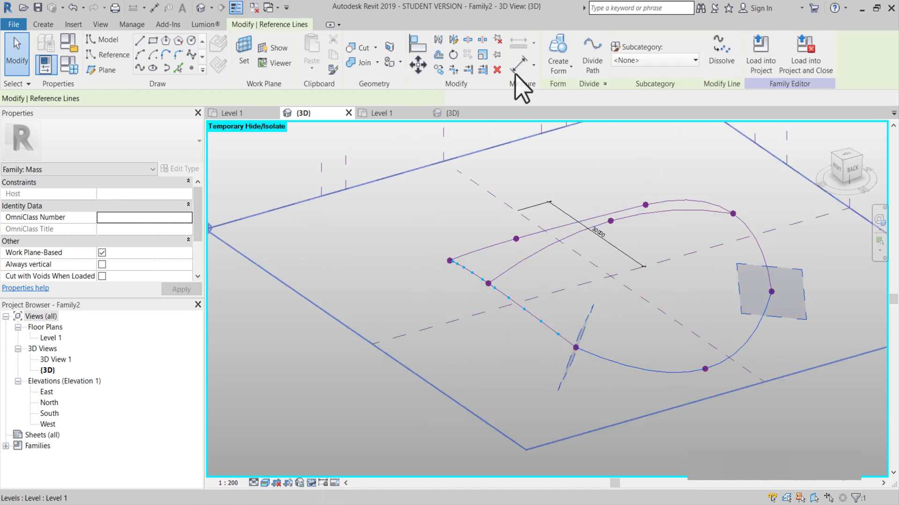
click(582, 56)
click(113, 206)
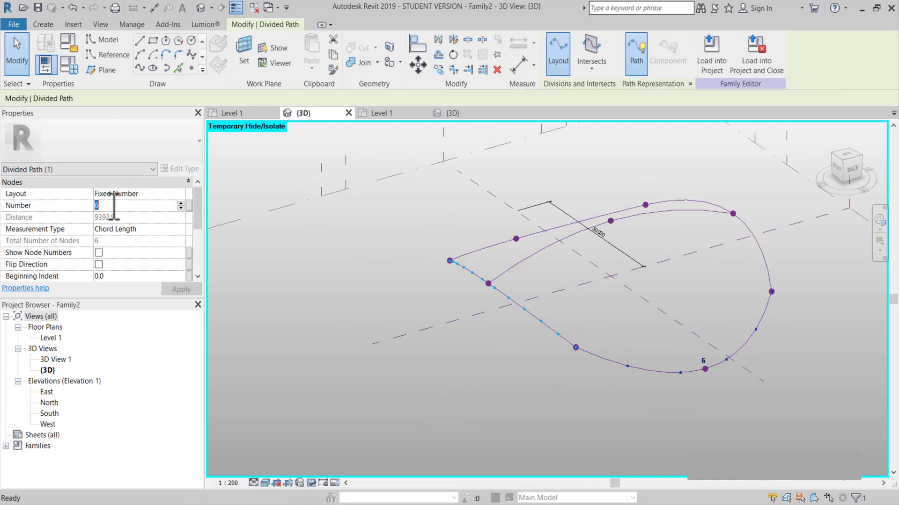
text(12)
click(246, 395)
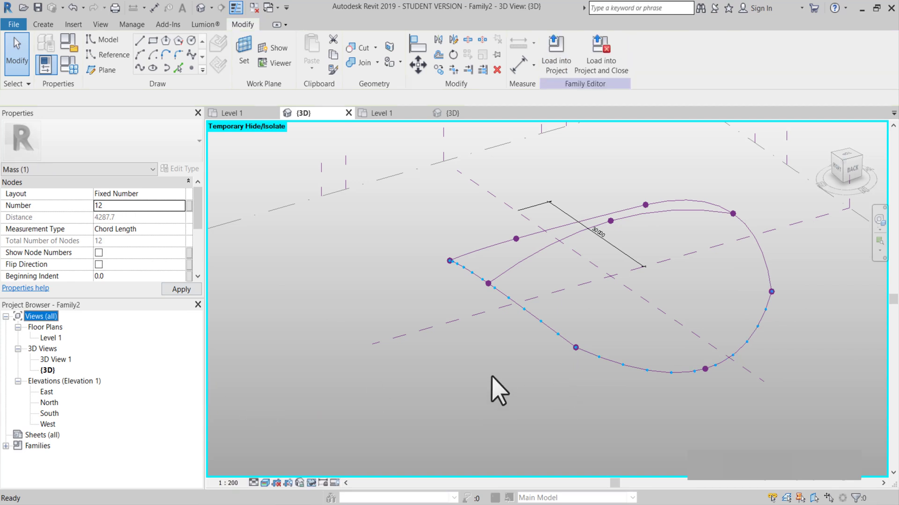
Divide the spline through the arches' opposite ends into a path and increase its number of nodes.
shift+middle_drag(511, 371, 422, 449)
click(542, 367)
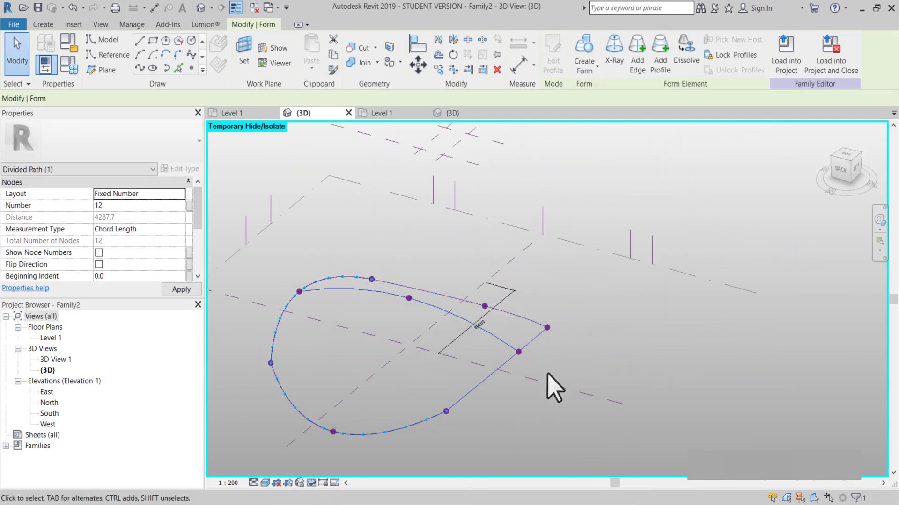
key(Escape)
click(544, 309)
click(598, 55)
double_click(112, 206)
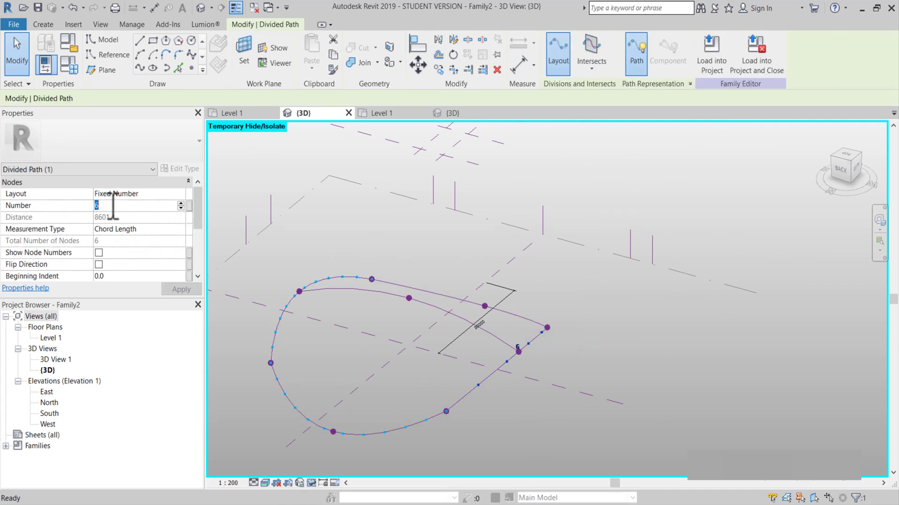
click(347, 258)
Divide the remaining outer arch curve into a path with 10 nodes, leaving the middle arch undivided.
shift+middle_drag(347, 259, 517, 431)
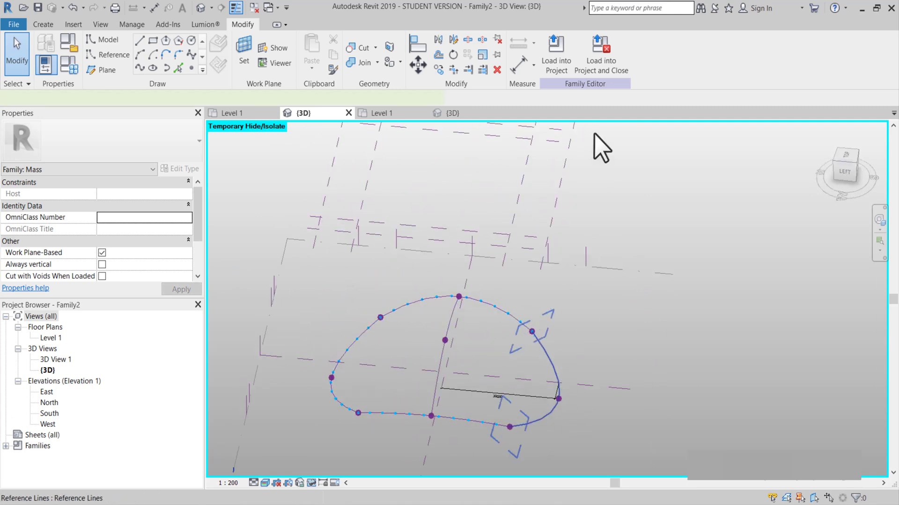
click(601, 147)
click(592, 57)
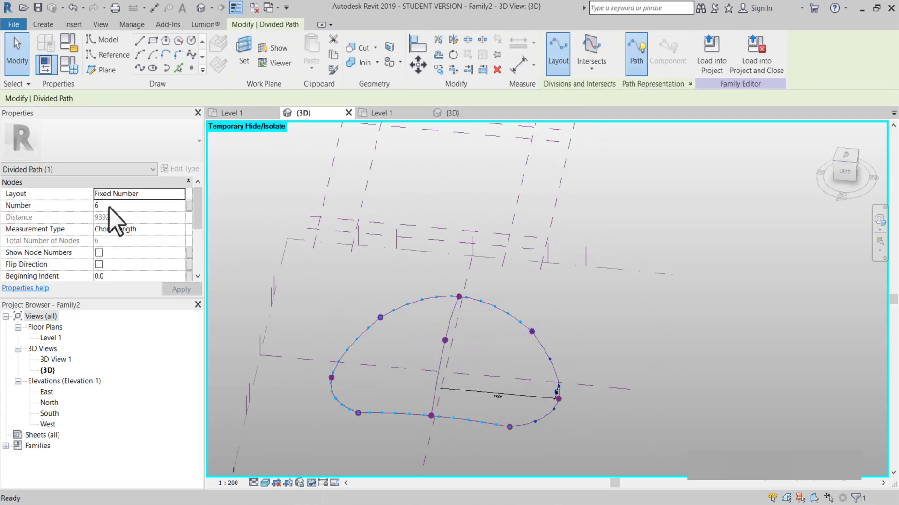
click(112, 205)
text(10)
click(574, 297)
shift+middle_drag(596, 317, 594, 393)
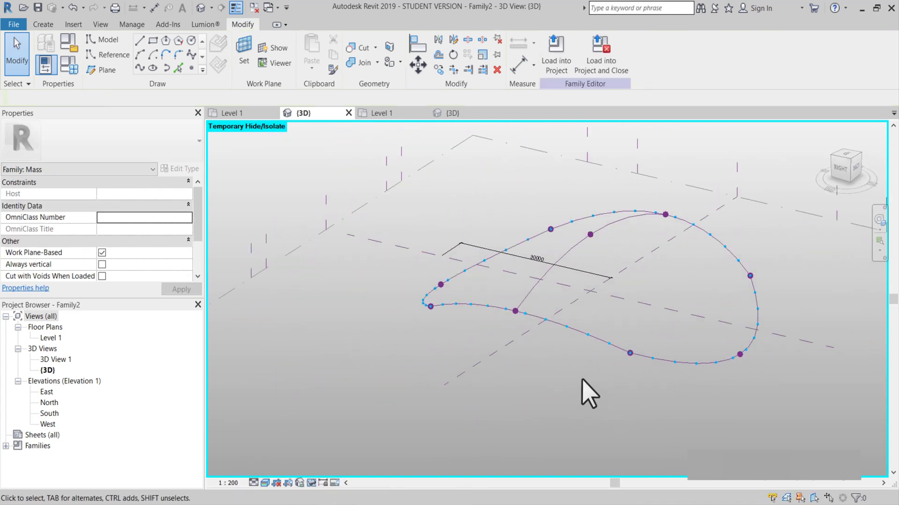
Create a new family from the Metric Adaptive Component.rft template.
click(15, 27)
mouse_move(75, 77)
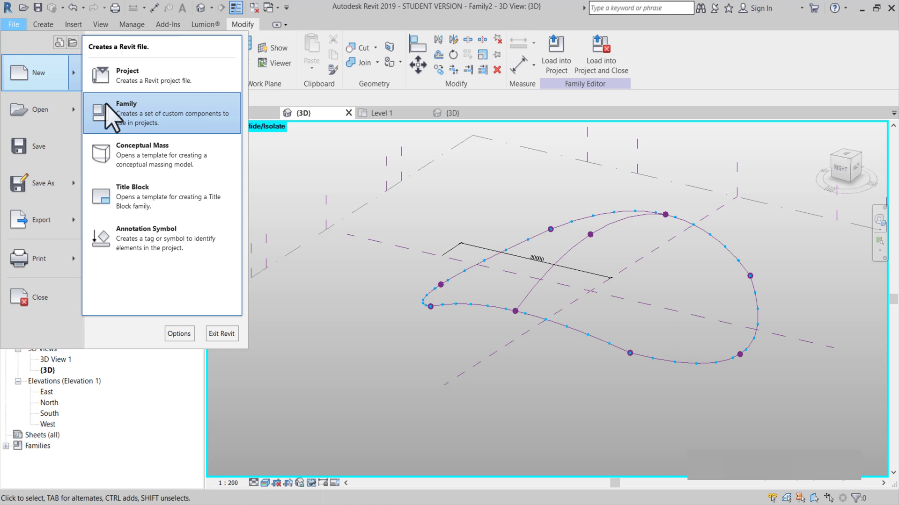
click(132, 121)
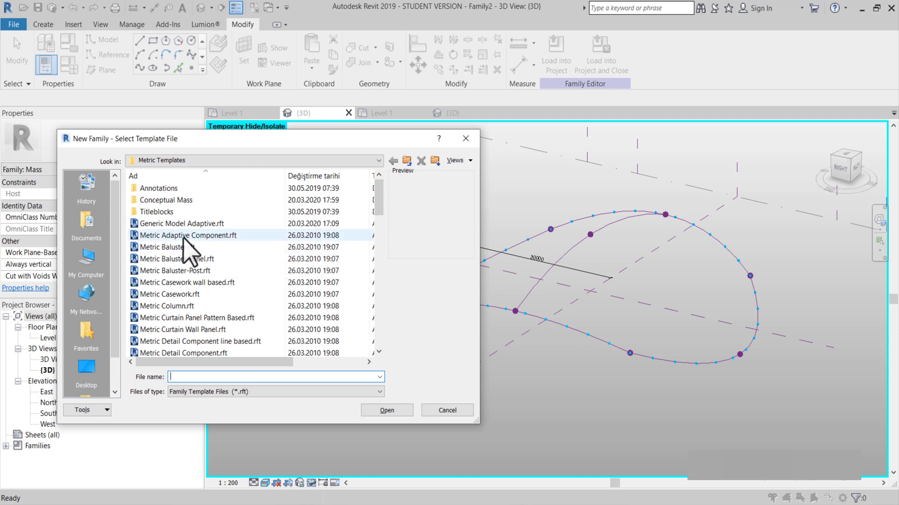
click(265, 236)
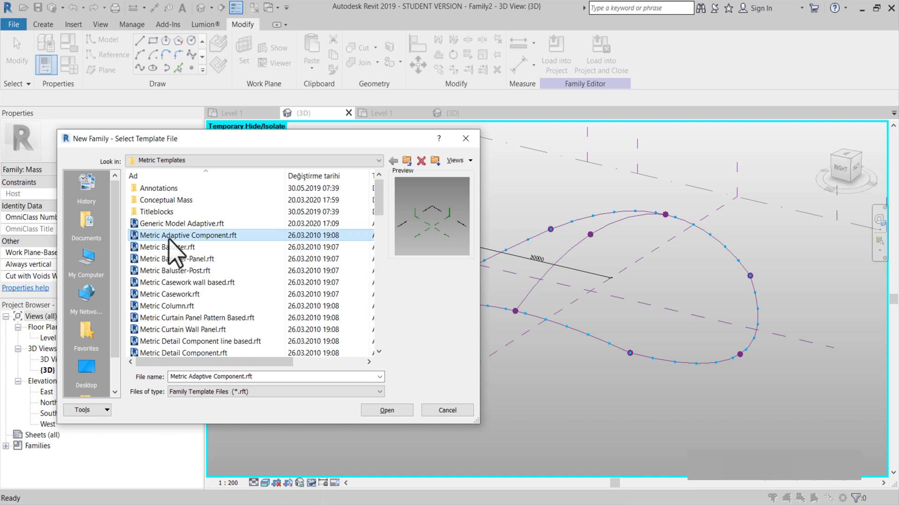
click(392, 409)
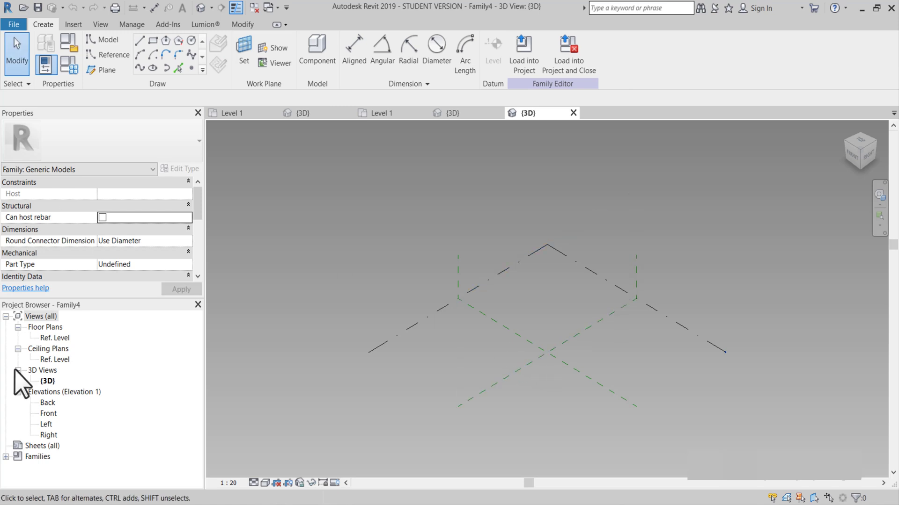
Open the Ref. Level floor plan and place a row of twelve reference points along the vertical centre reference plane.
double_click(56, 338)
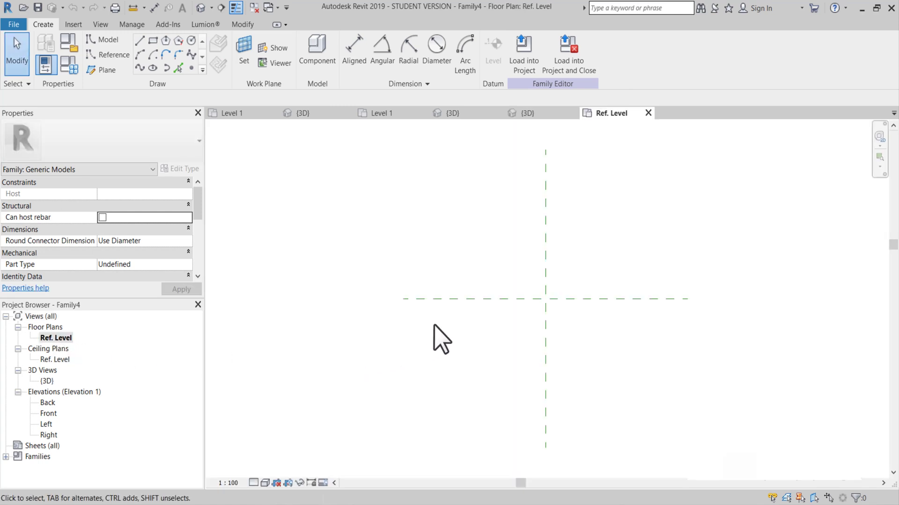
middle_drag(495, 359, 462, 310)
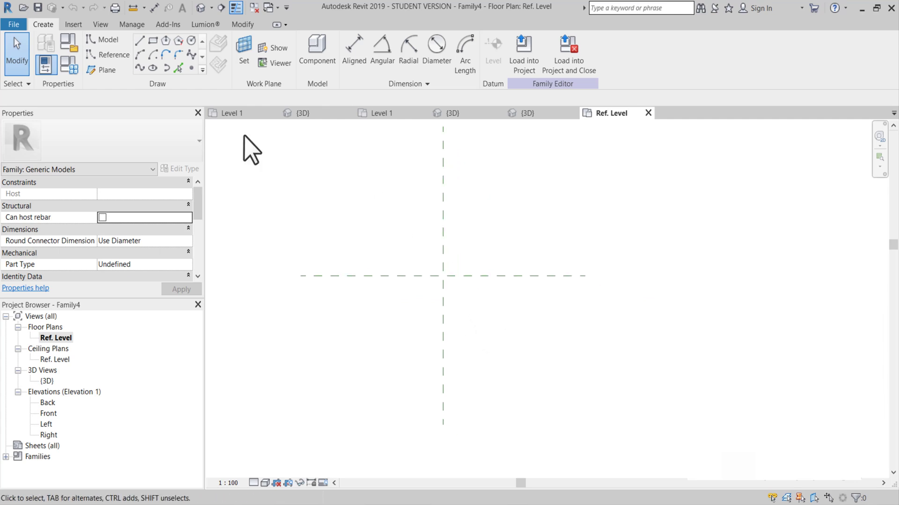
click(109, 41)
click(192, 68)
scroll(472, 321, up, 1)
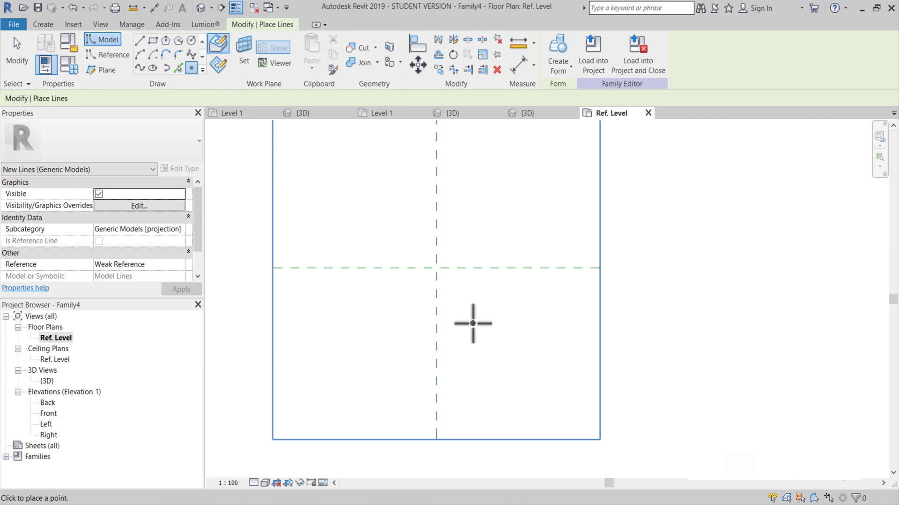
click(435, 359)
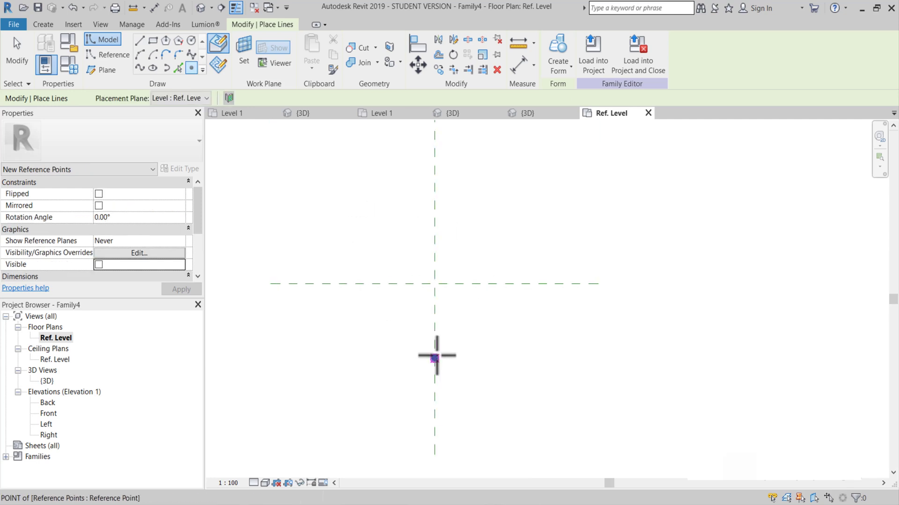
click(434, 318)
click(434, 297)
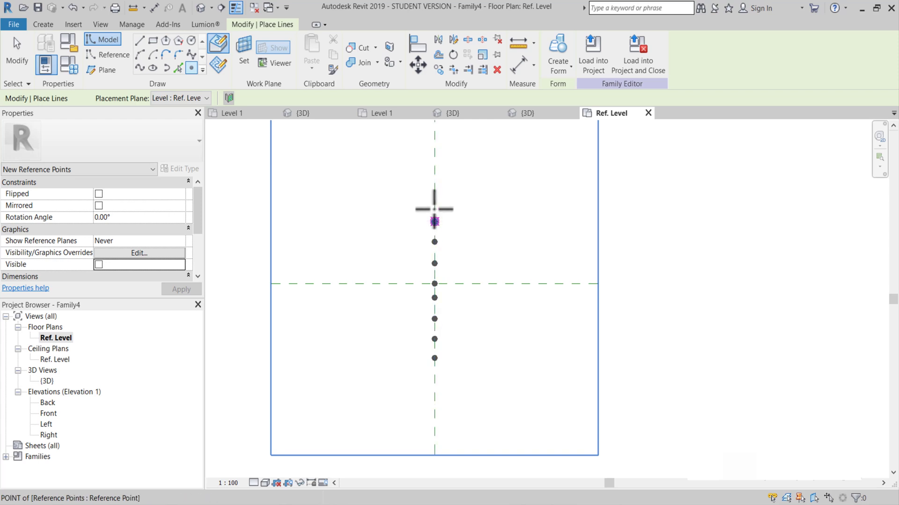
click(435, 185)
click(434, 168)
click(434, 150)
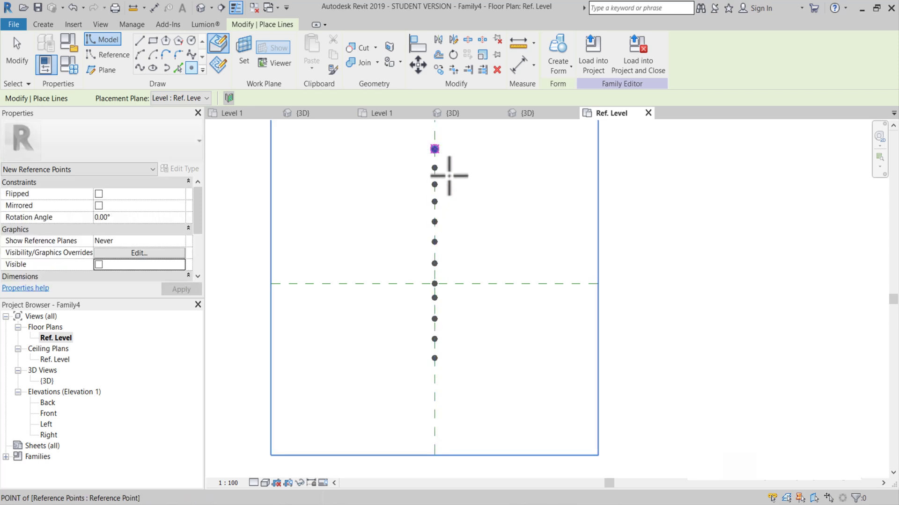
key(Escape)
key(Escape)
Make all twelve reference points adaptive.
middle_drag(452, 205, 477, 248)
scroll(399, 178, down, 1)
drag(397, 166, 467, 331)
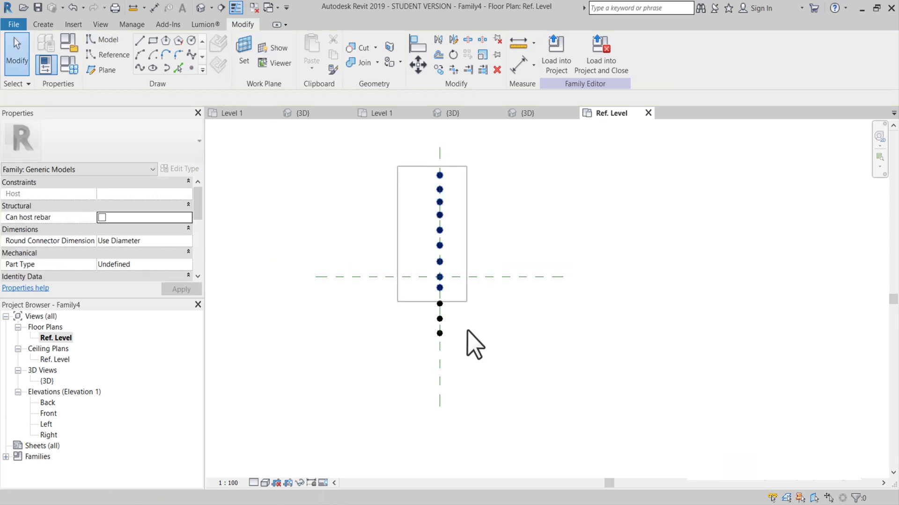
click(603, 66)
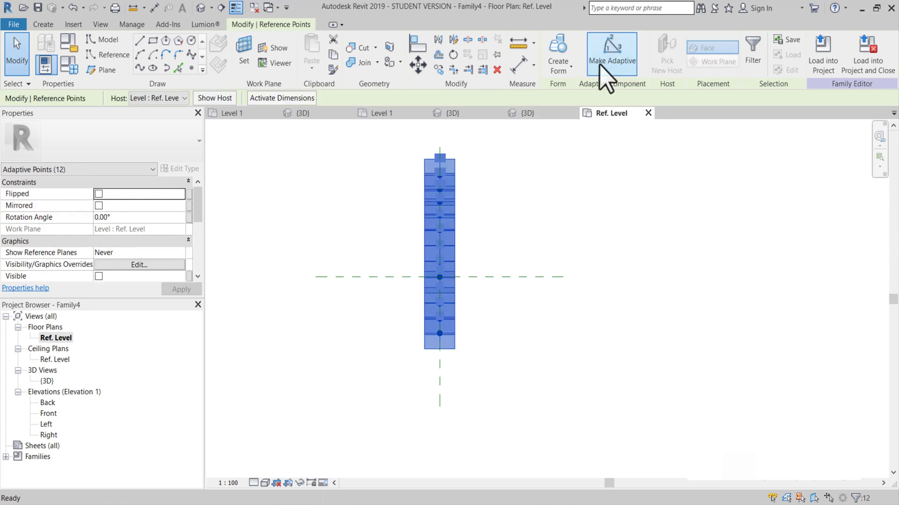
click(510, 278)
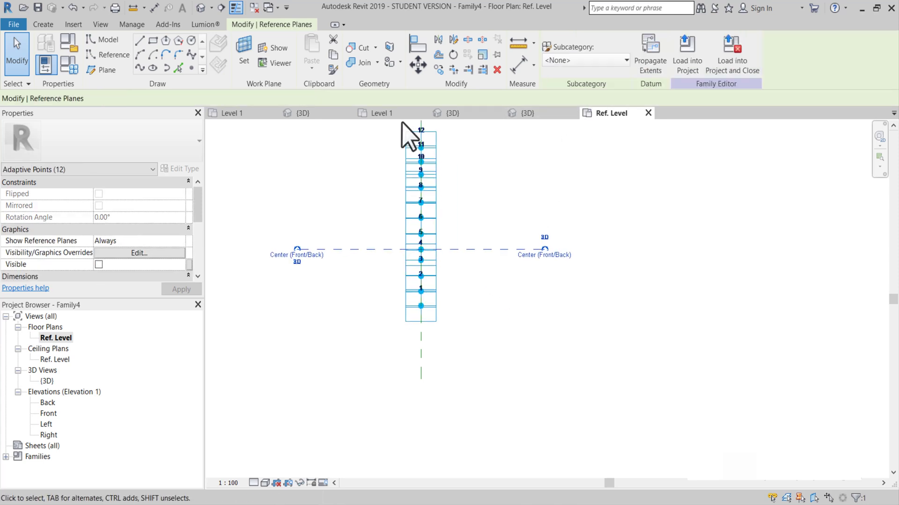
In the 3D view, draw a reference spline through the adaptive points from point 1 to point 12.
click(522, 114)
shift+middle_drag(538, 288, 586, 281)
click(608, 237)
shift+middle_drag(552, 381, 385, 363)
scroll(515, 379, up, 3)
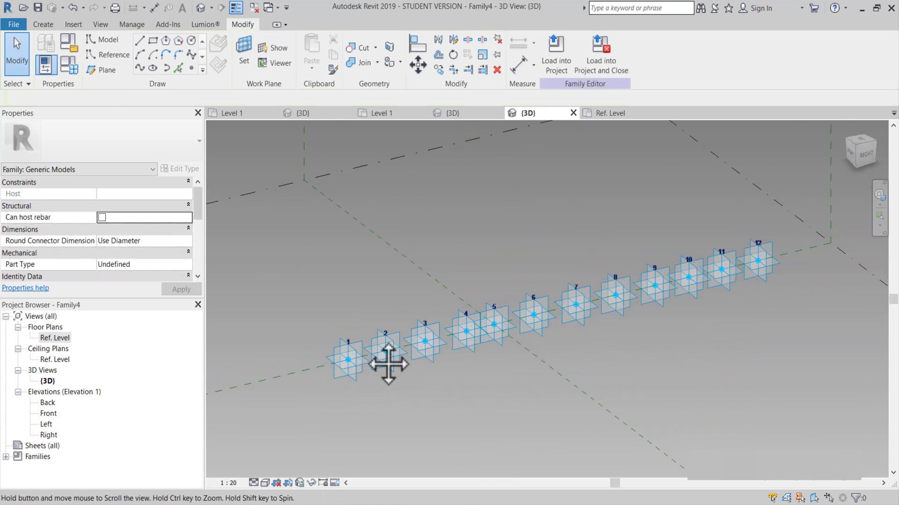
click(115, 55)
click(140, 68)
click(350, 356)
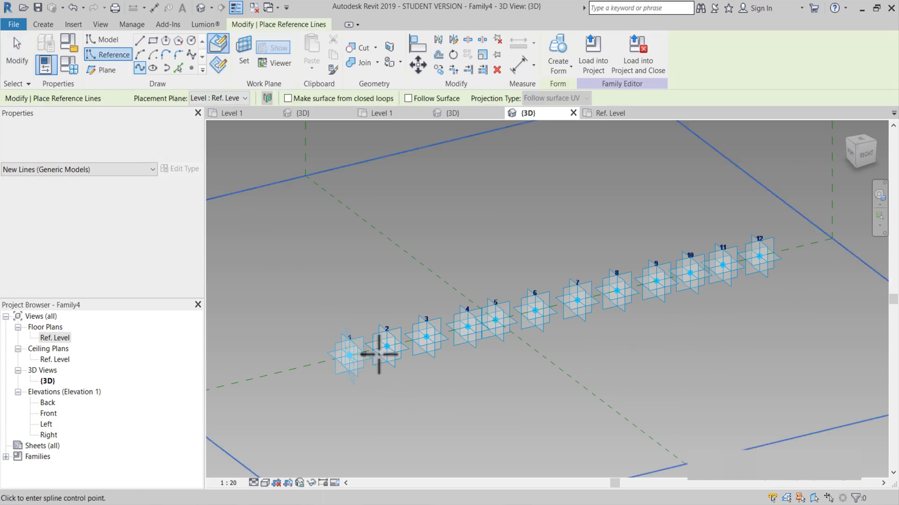
click(387, 347)
click(468, 327)
click(535, 311)
click(577, 300)
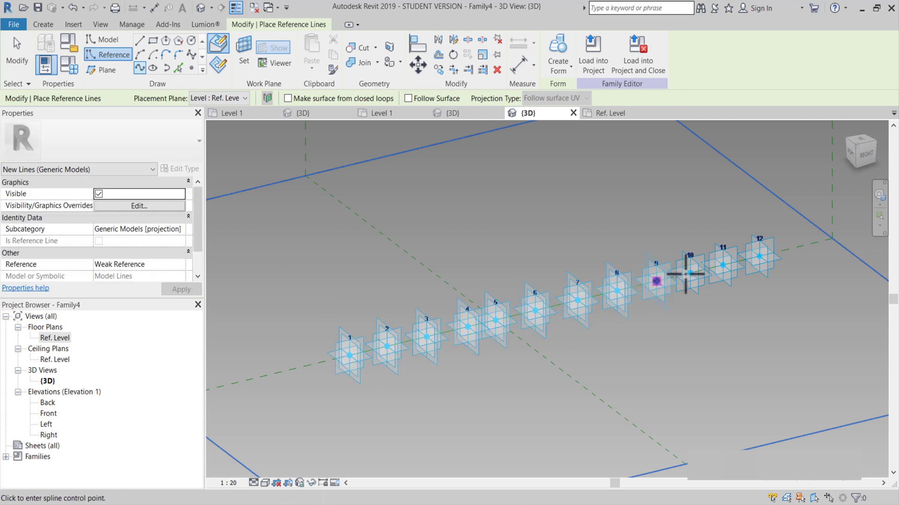
click(689, 273)
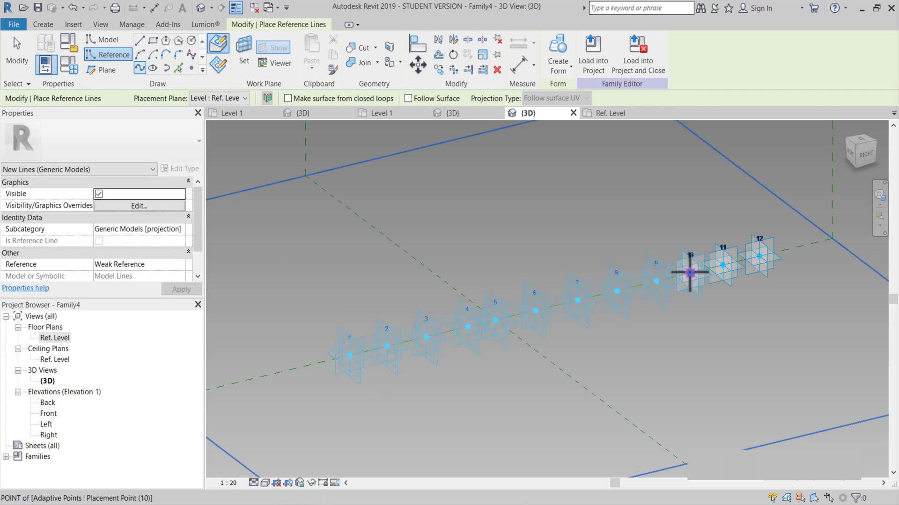
click(723, 265)
click(759, 256)
key(Escape)
shift+middle_drag(714, 321, 438, 330)
key(Escape)
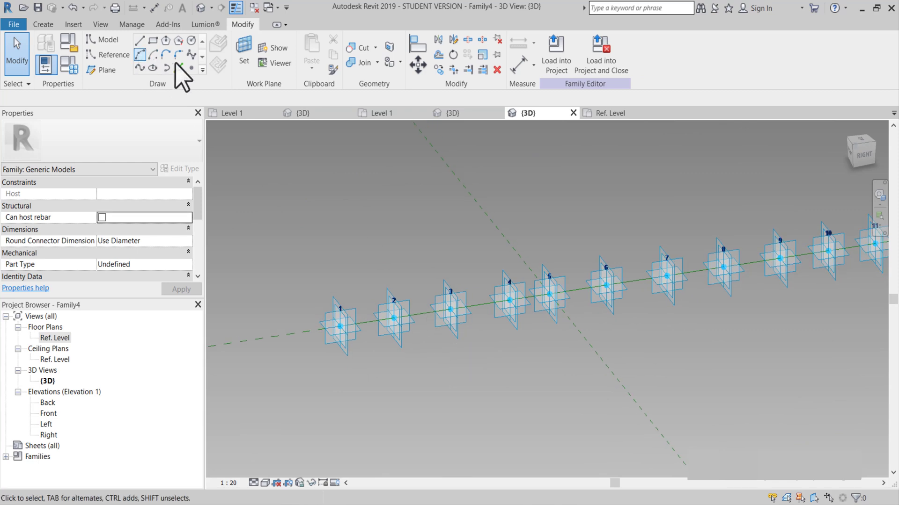
click(191, 42)
click(244, 54)
mouse_move(342, 321)
shift+middle_down()
mouse_move(361, 321)
mouse_move(391, 351)
shift+middle_up()
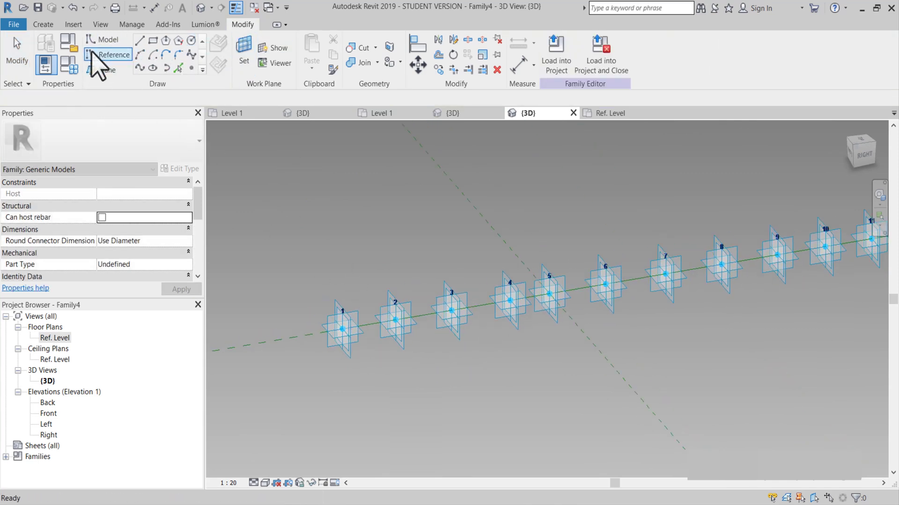
Place a reference point on the reference spline between adaptive points 1 and 2.
click(99, 40)
click(191, 68)
click(367, 324)
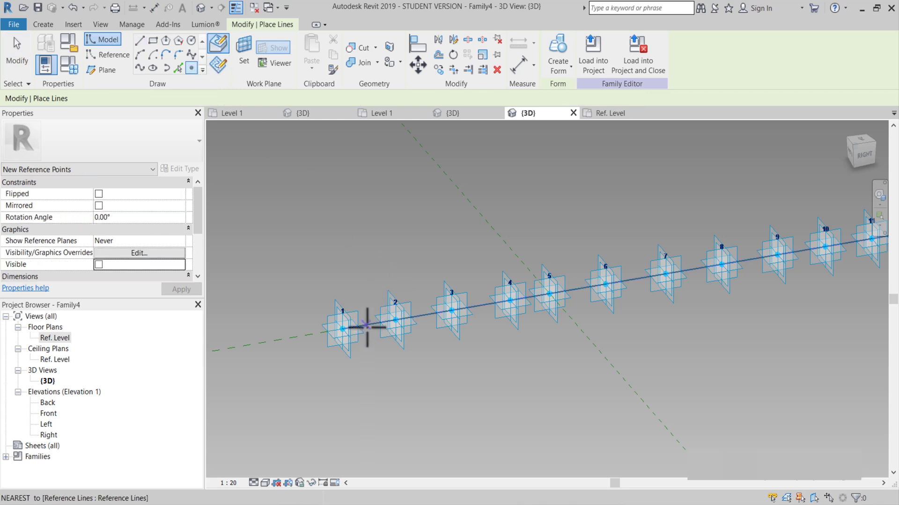
key(Escape)
scroll(370, 330, up, 3)
key(Escape)
Set the new reference point's Show Reference Planes option to Always.
click(317, 343)
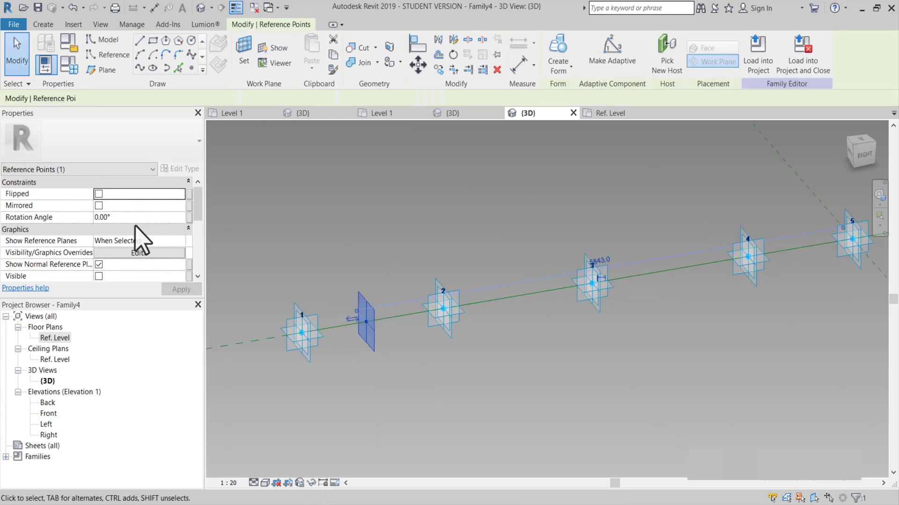
click(180, 240)
click(122, 253)
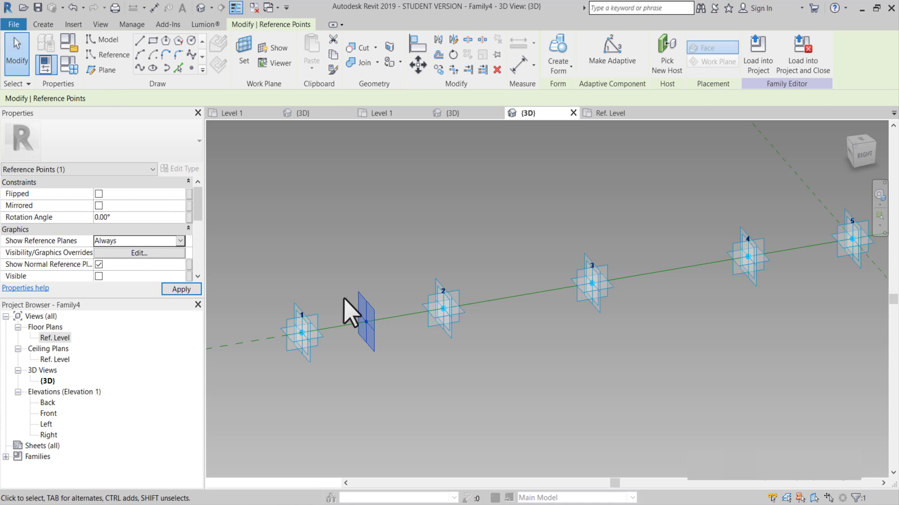
key(Escape)
click(189, 41)
click(244, 61)
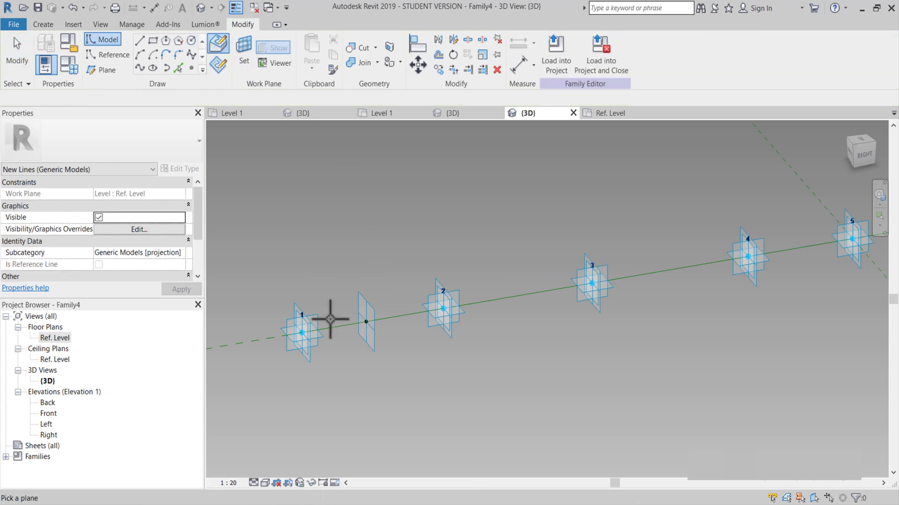
click(364, 322)
click(365, 321)
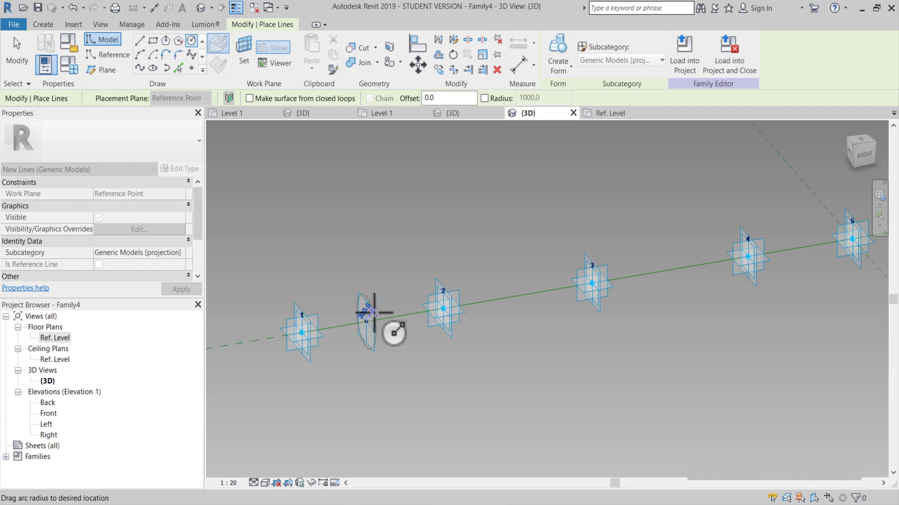
key(Escape)
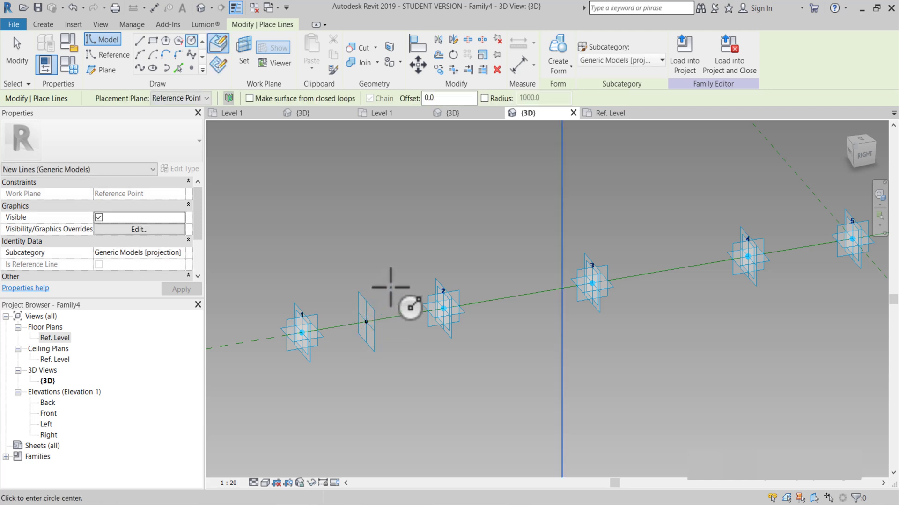
key(Escape)
Check the length format in the family's project units.
key(u)
key(n)
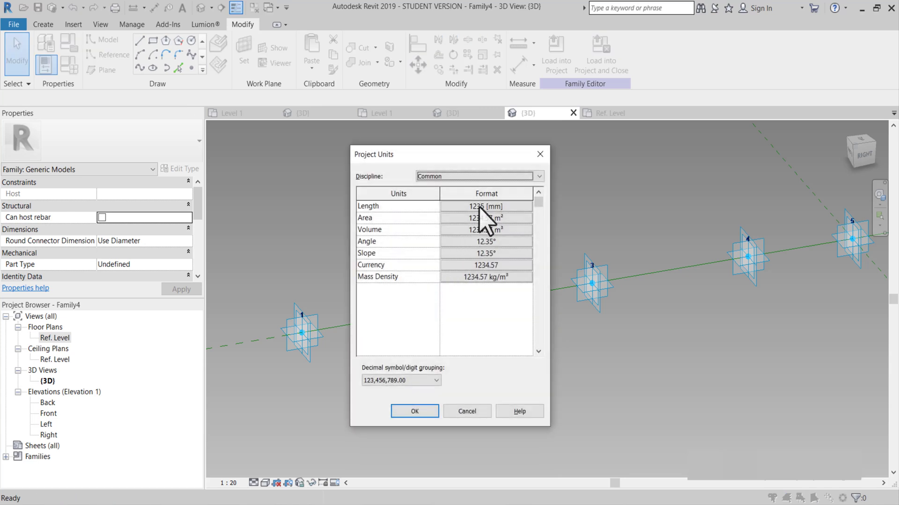
key(Return)
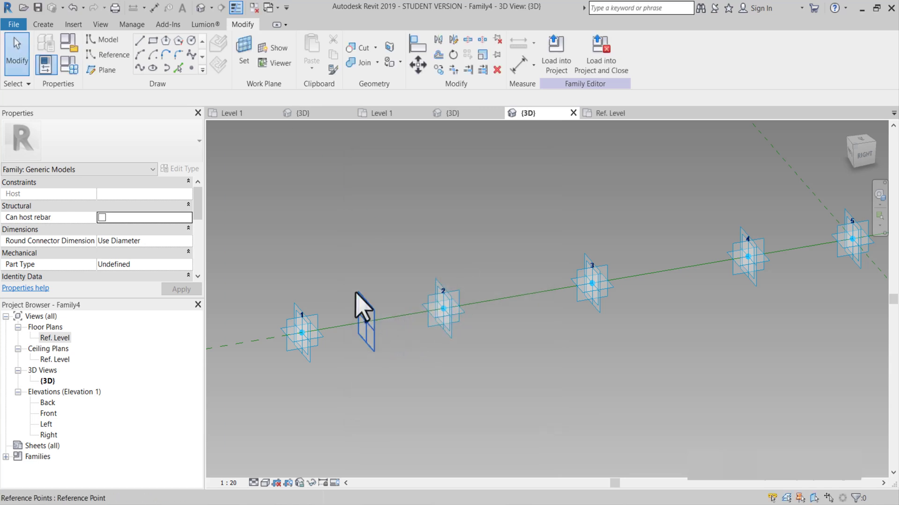
Set the new reference point's plane as the work plane and draw a model circle centred on that point.
click(218, 46)
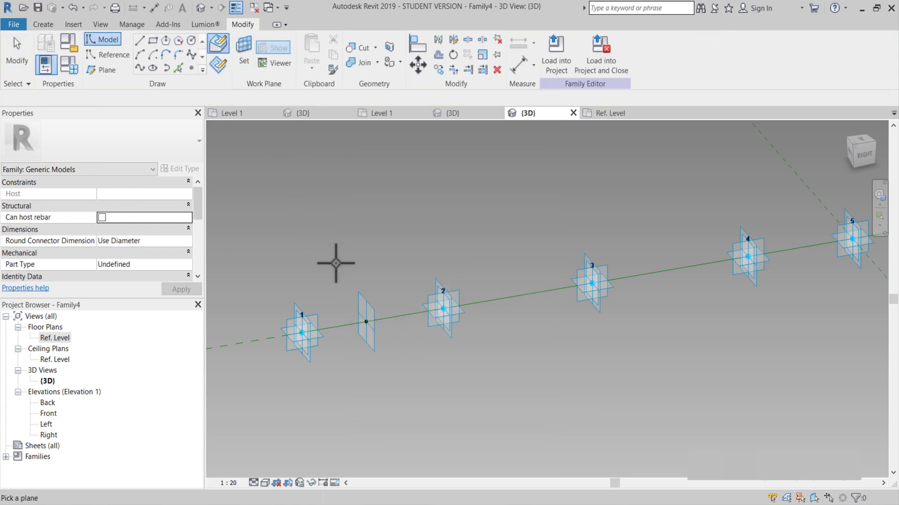
click(364, 319)
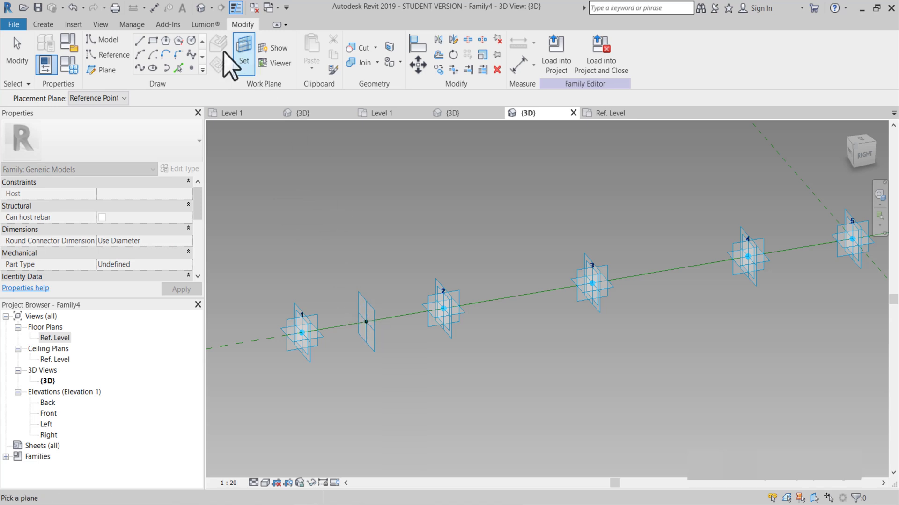
click(191, 41)
click(242, 52)
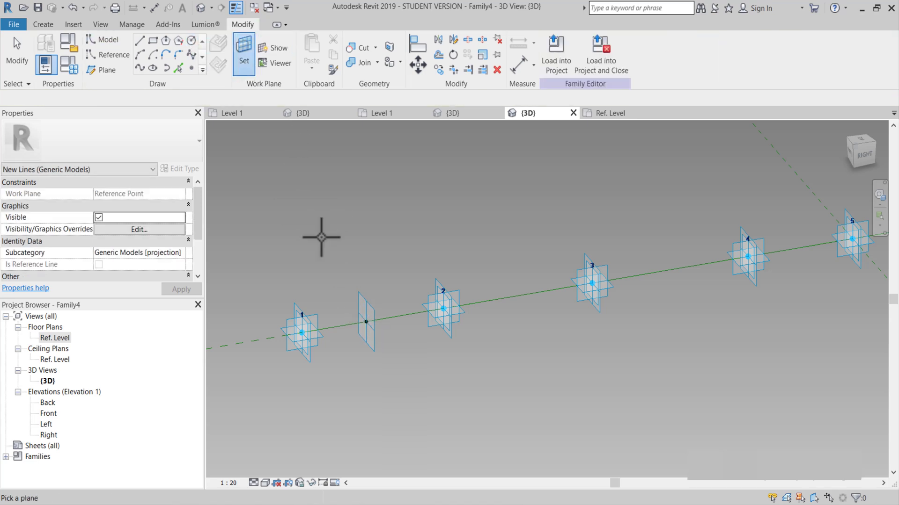
click(374, 309)
click(365, 321)
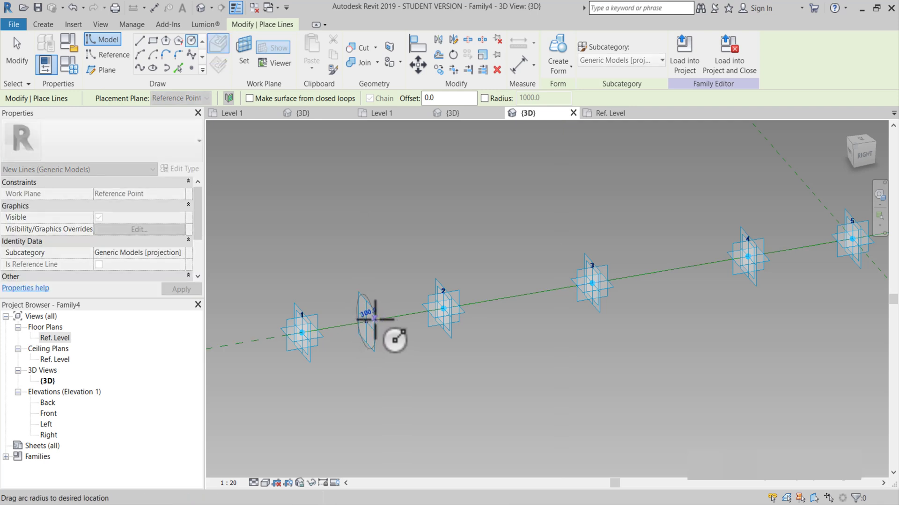
key(Return)
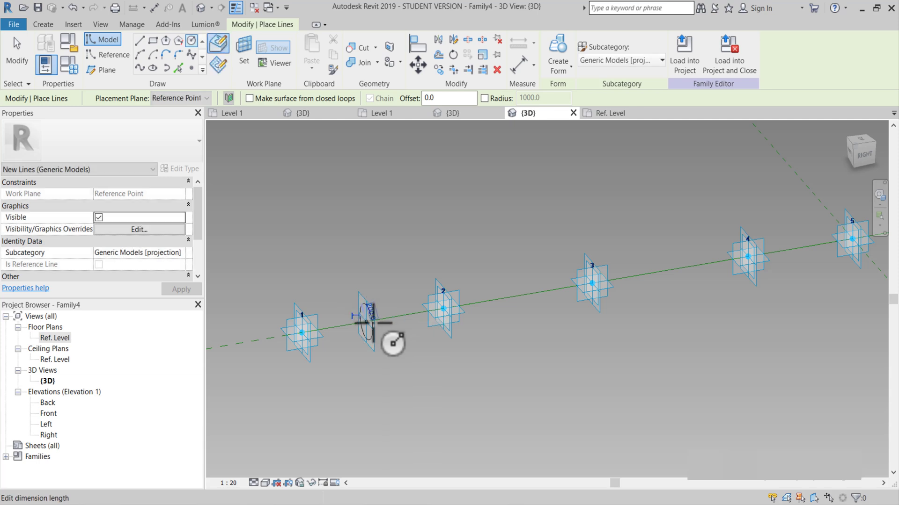
key(Escape)
key(Escape)
Create a solid form from the circle and the reference spline to make a tube along all twelve points.
shift+middle_drag(374, 319, 446, 357)
click(421, 355)
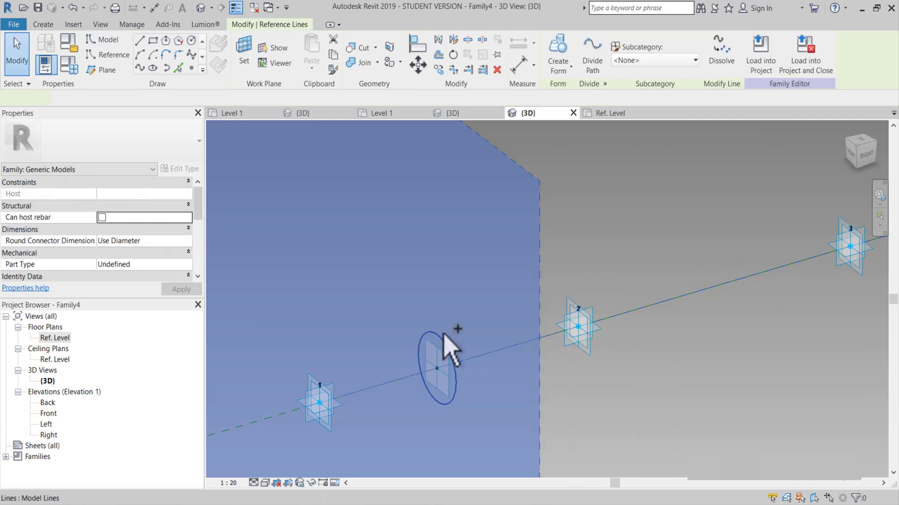
ctrl+click(449, 341)
click(567, 68)
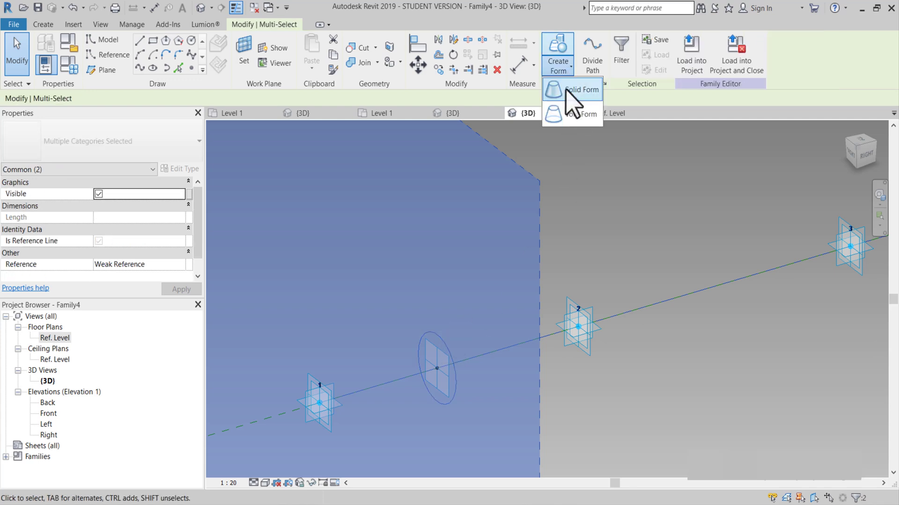
click(575, 98)
scroll(552, 241, down, 5)
shift+middle_drag(543, 230, 511, 357)
shift+middle_drag(435, 337, 582, 279)
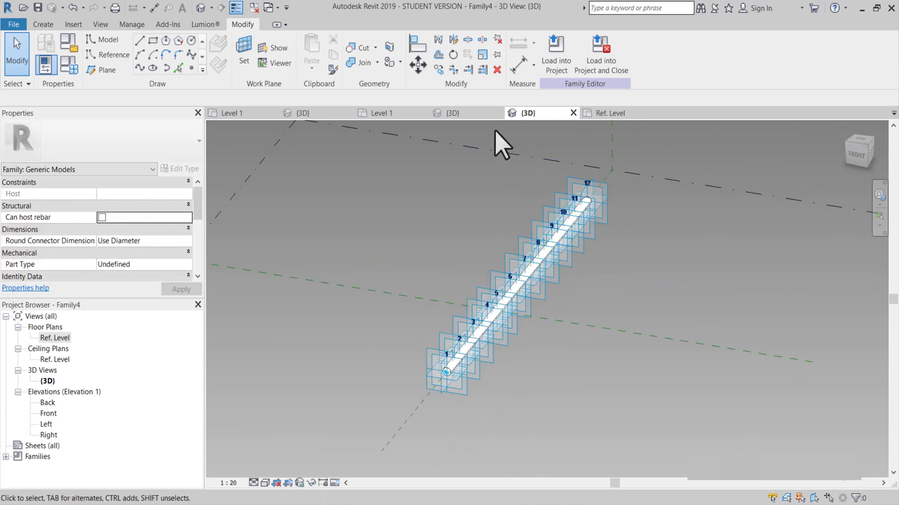
Load the twelve-point tube family into Family2 only.
click(470, 112)
key(ctrl+Tab)
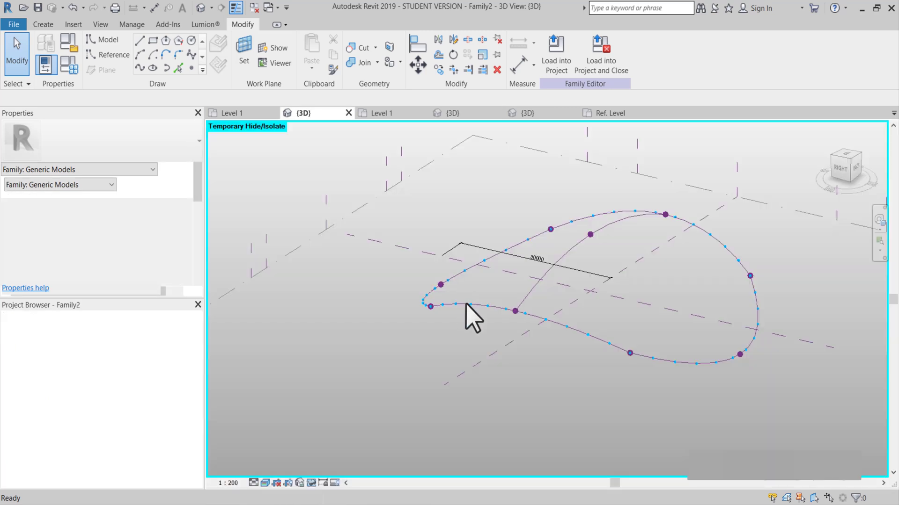
key(ctrl+Tab)
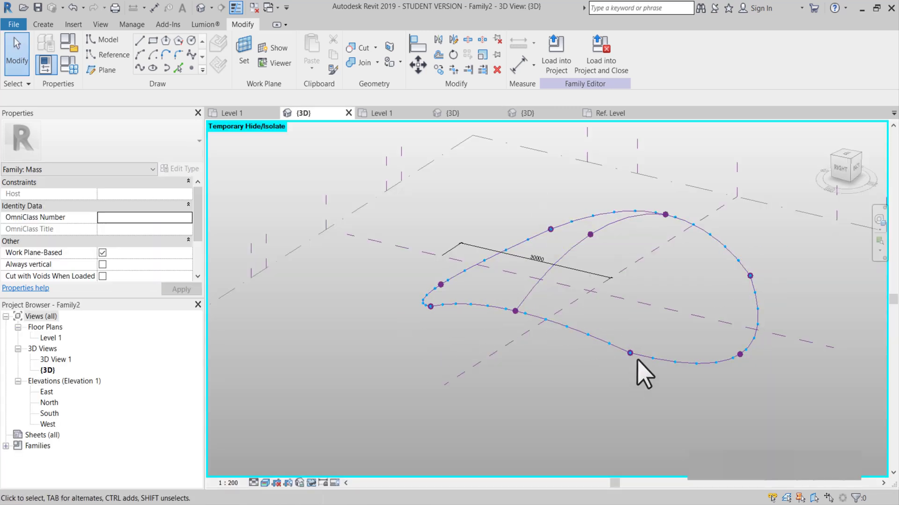
click(537, 113)
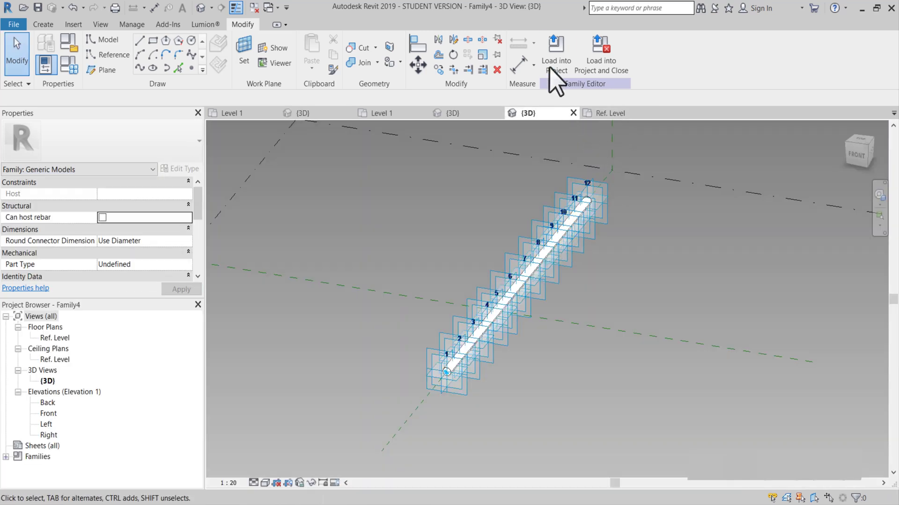
click(557, 63)
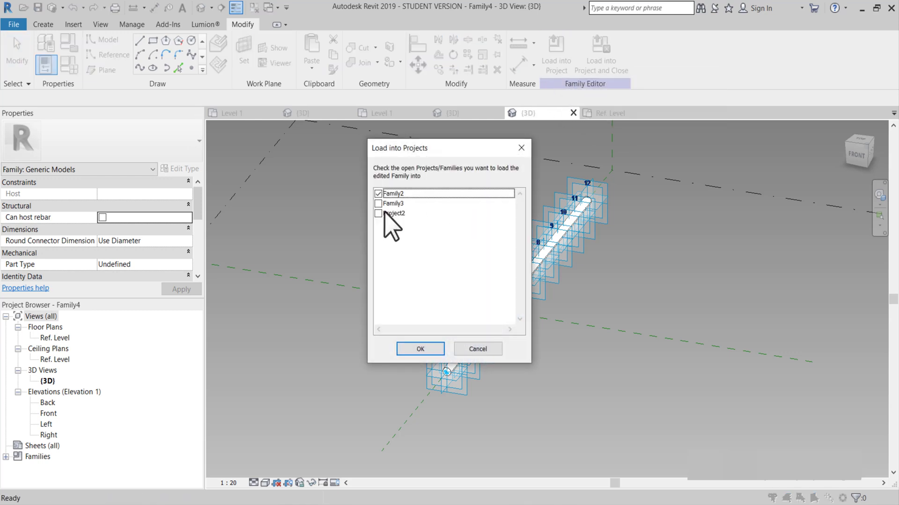
click(420, 349)
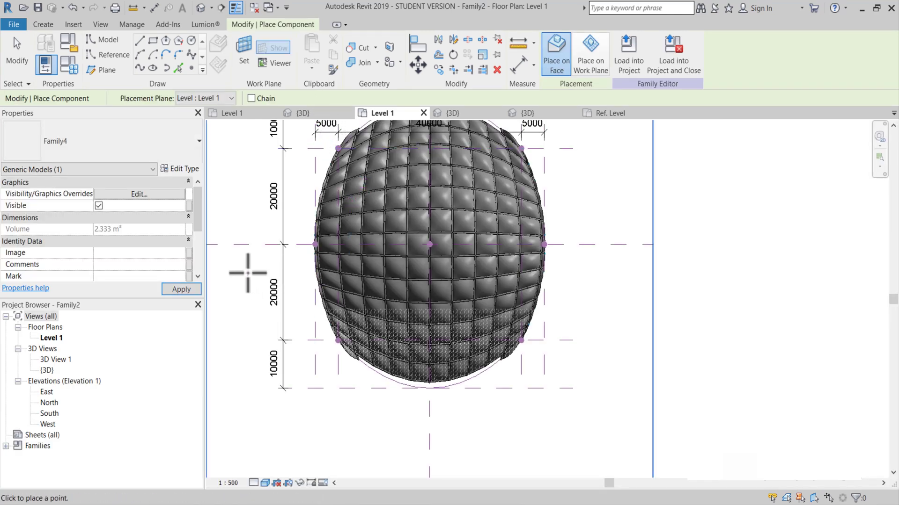
Switch to Family2's isolated 3D view of the divided edge curves for placing the Family4 component.
click(299, 114)
scroll(426, 318, up, 1)
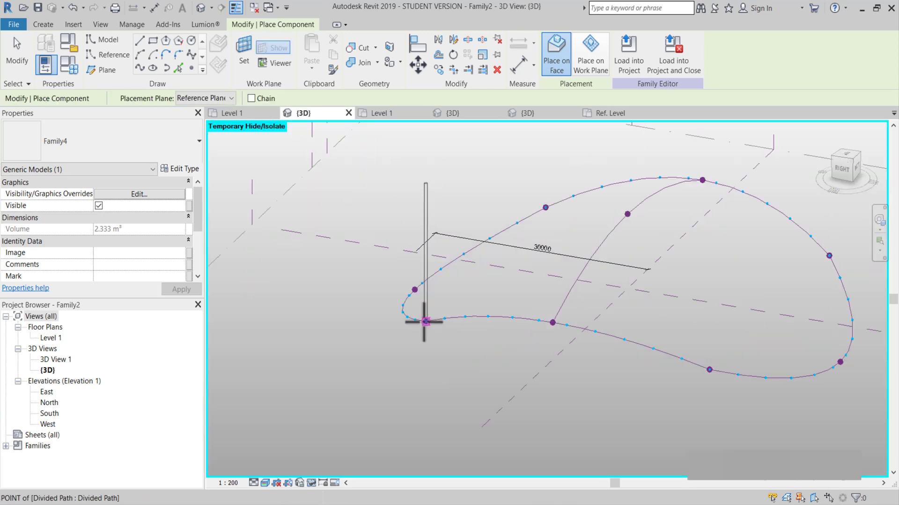
click(445, 320)
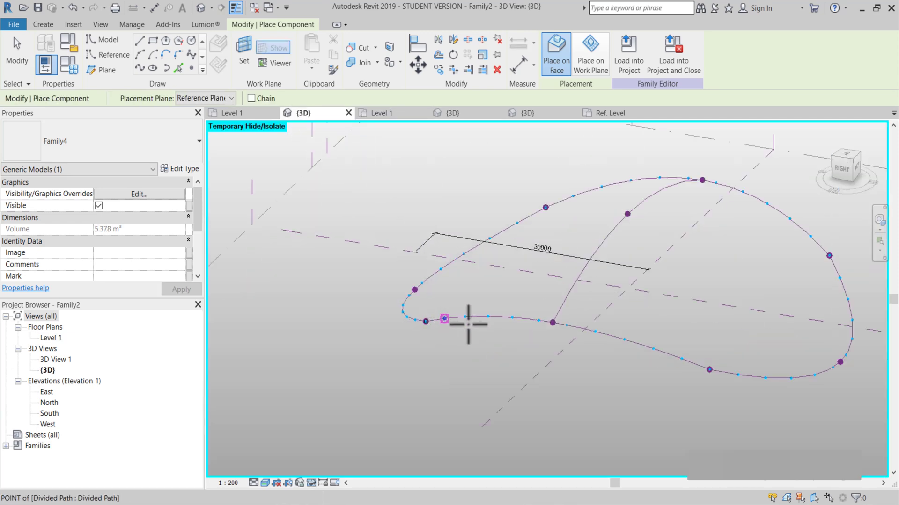
scroll(467, 321, up, 2)
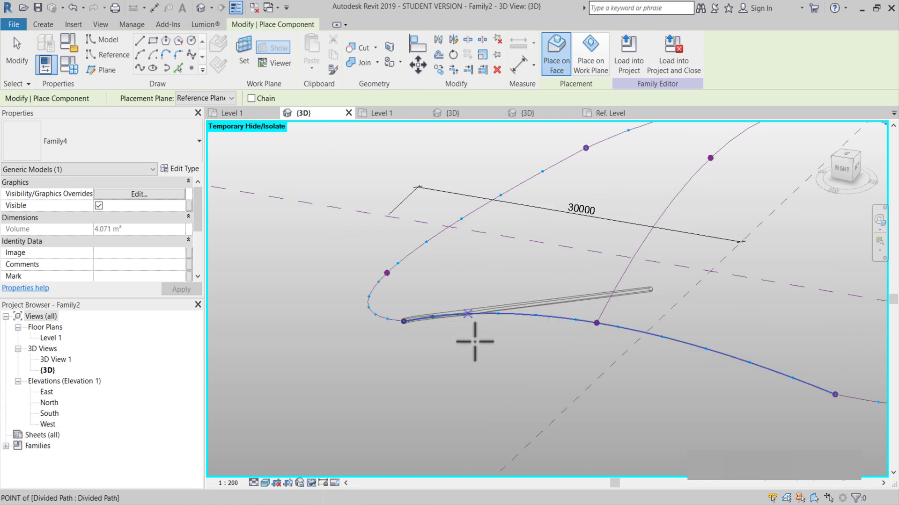
scroll(532, 361, up, 1)
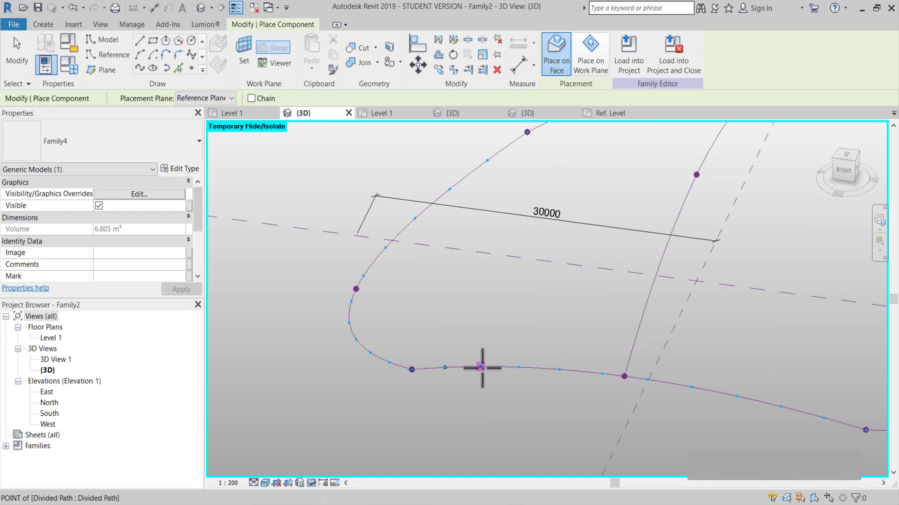
click(481, 367)
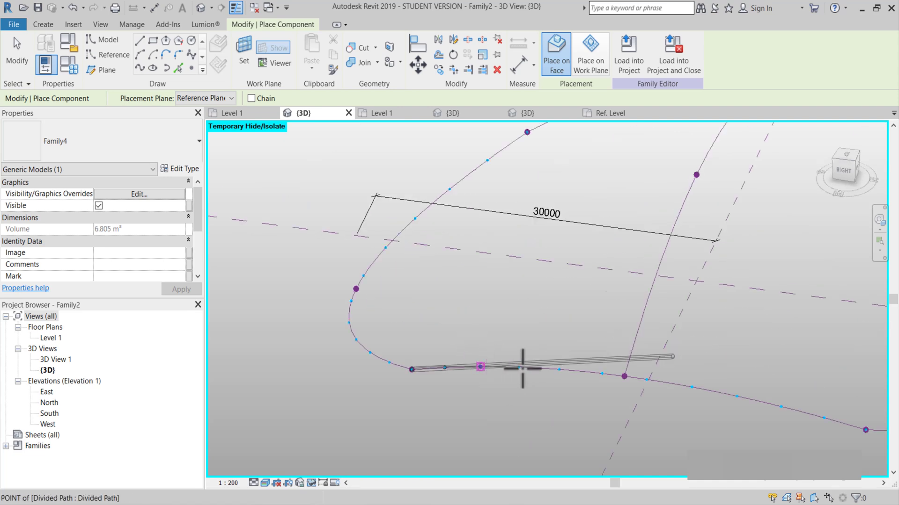
click(560, 370)
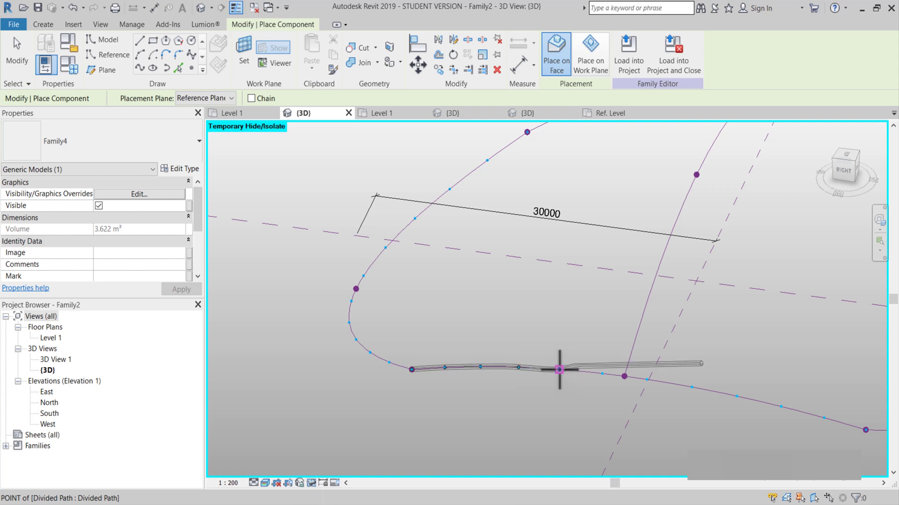
click(603, 374)
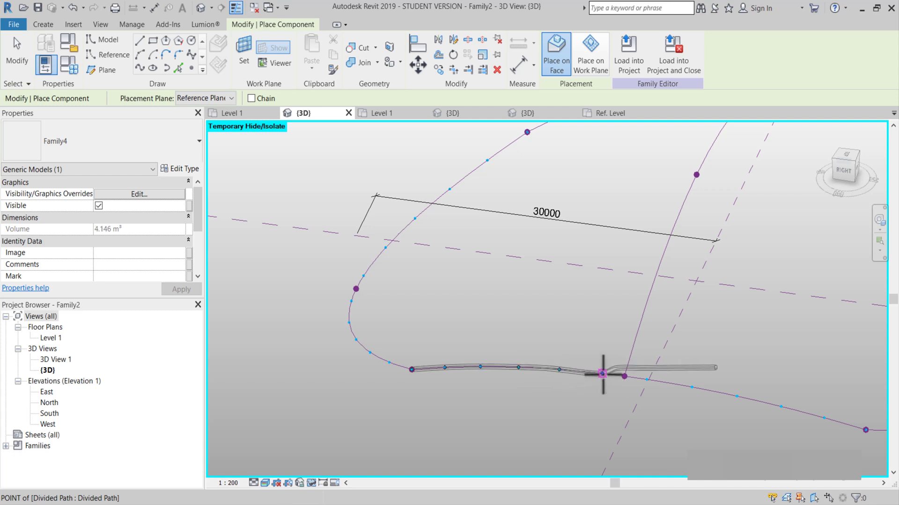
click(632, 377)
middle_drag(632, 376, 518, 331)
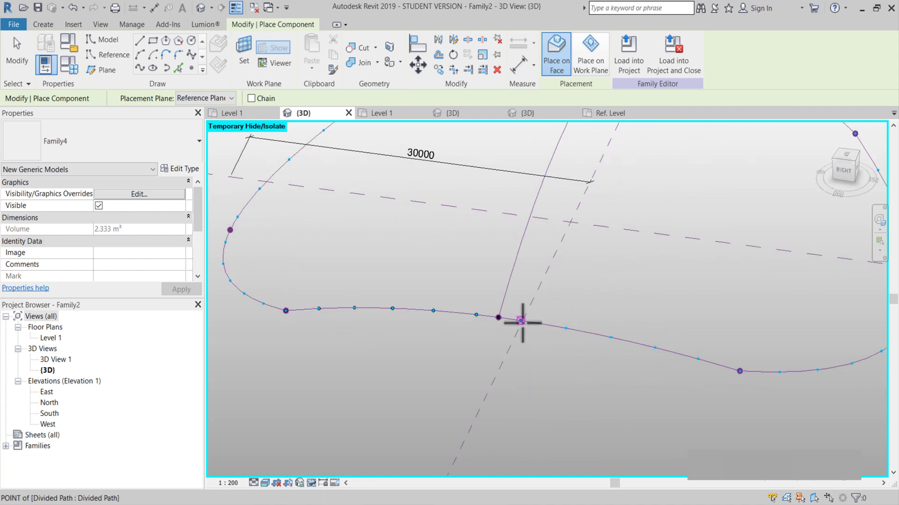
click(519, 321)
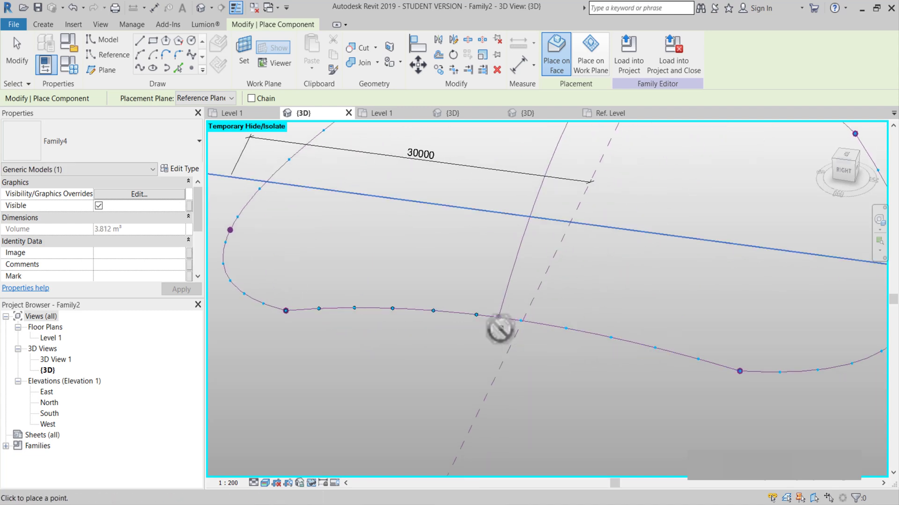
scroll(498, 335, down, 3)
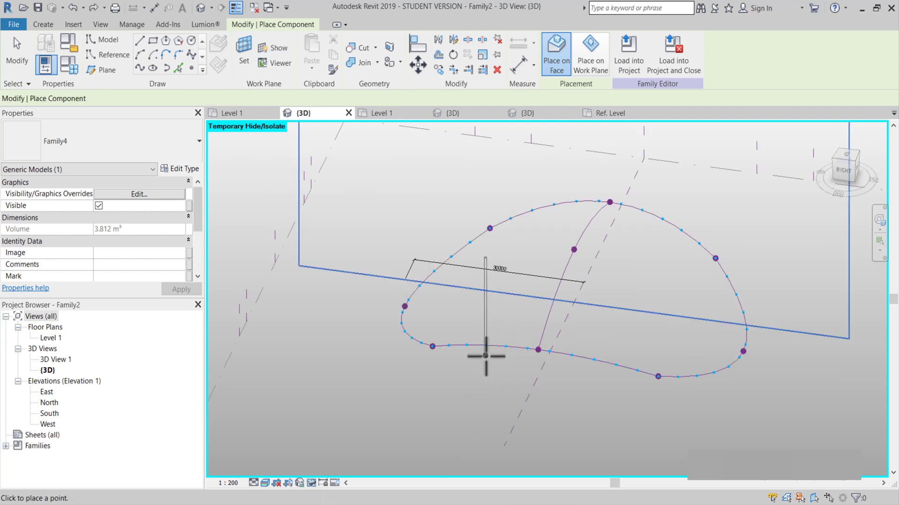
Place a Family4 tube through the twelve division points of the near edge curve, in order from one corner to the other.
scroll(497, 357, up, 1)
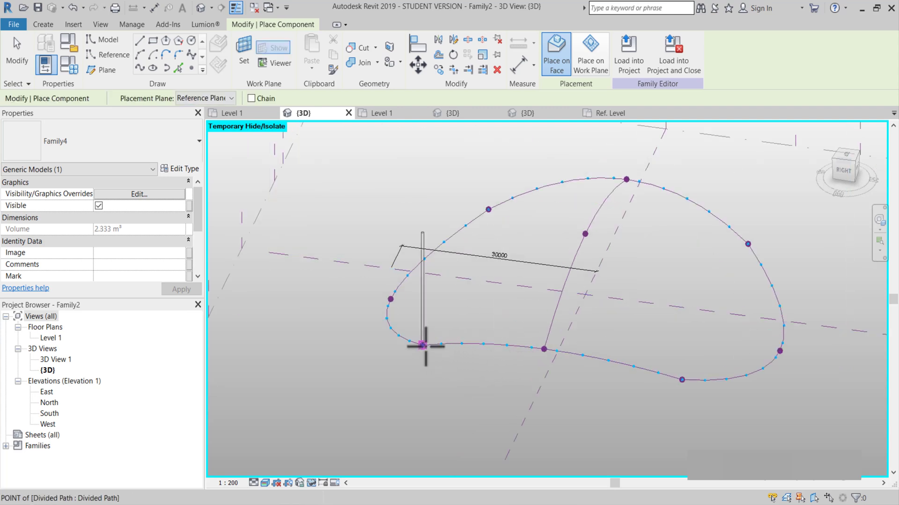
click(438, 347)
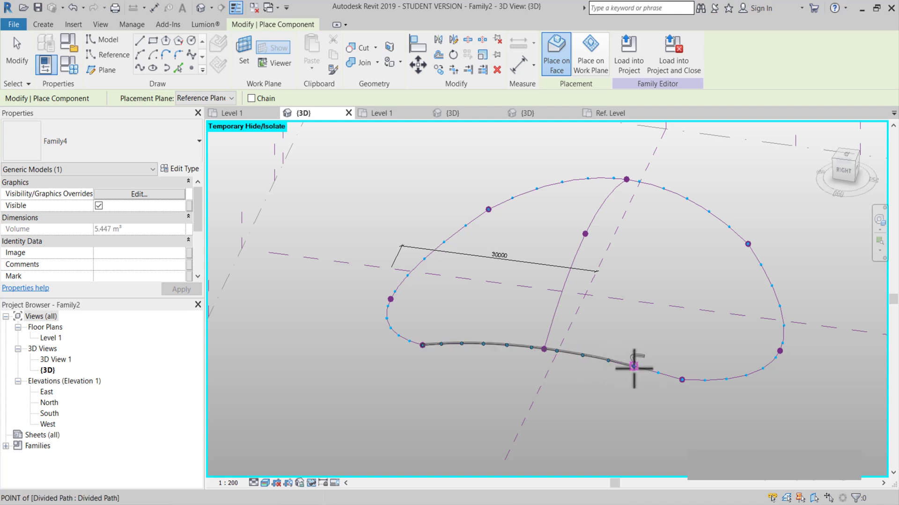
click(683, 380)
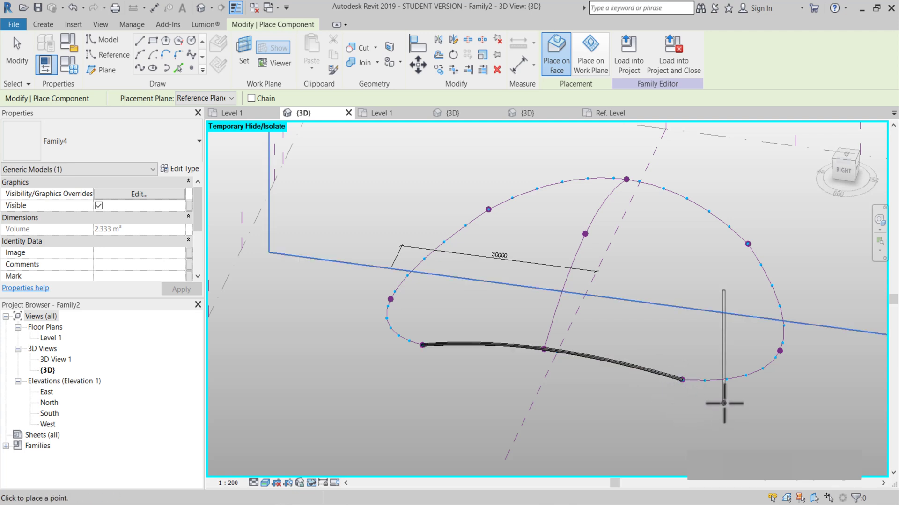
key(Escape)
Place Family4 tubes along the division points of the other three edge curves to close the perimeter.
scroll(638, 403, up, 2)
key(Return)
shift+middle_drag(631, 383, 595, 373)
scroll(594, 373, down, 4)
key(Escape)
shift+middle_drag(451, 150, 437, 355)
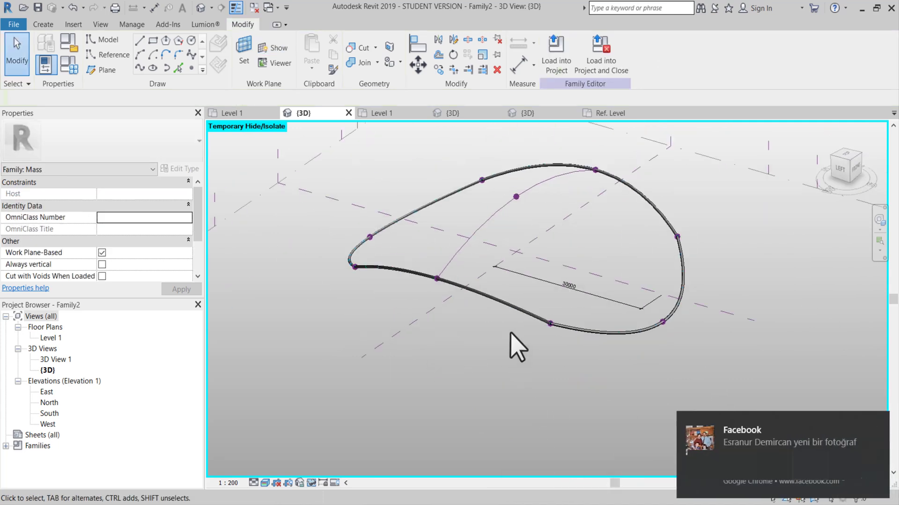
Reset the temporary hide/isolate and inspect how the edge tubes meet the space-frame shell.
shift+middle_drag(518, 348, 366, 474)
click(323, 483)
click(370, 470)
shift+middle_drag(432, 380, 516, 369)
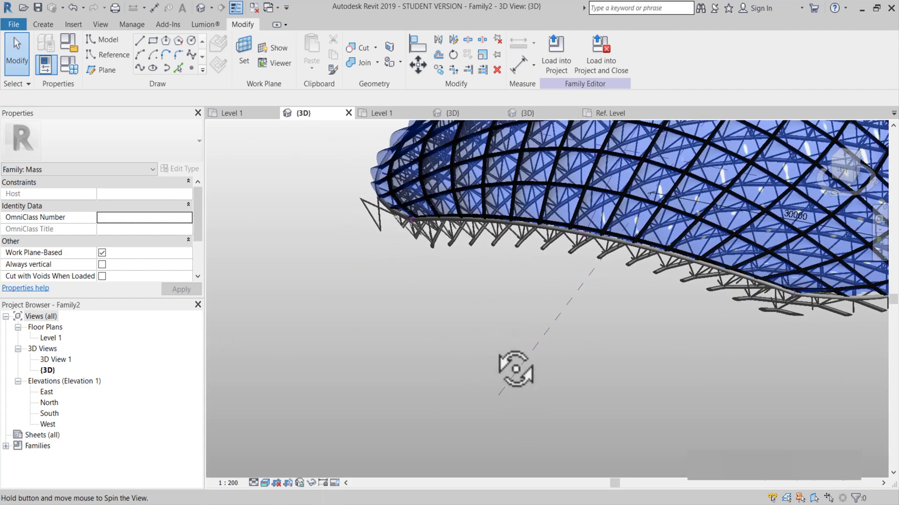
shift+middle_drag(758, 320, 437, 365)
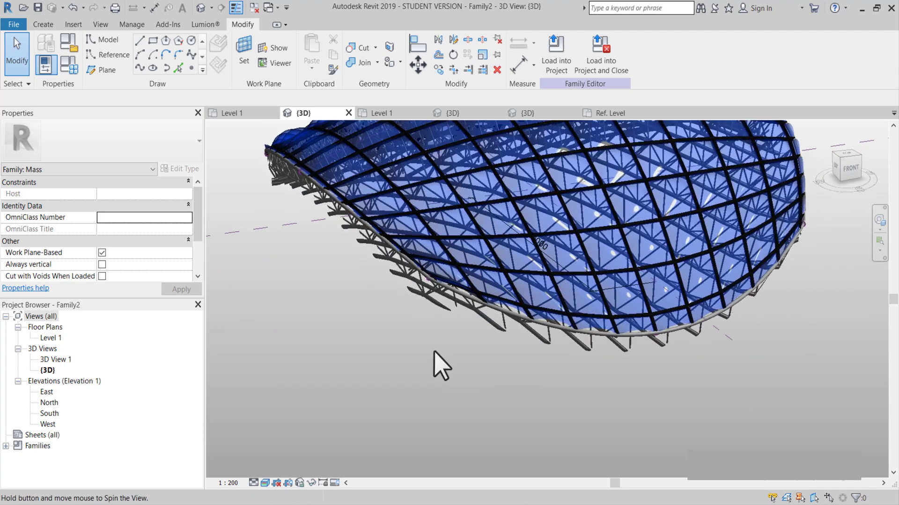
scroll(454, 294, up, 3)
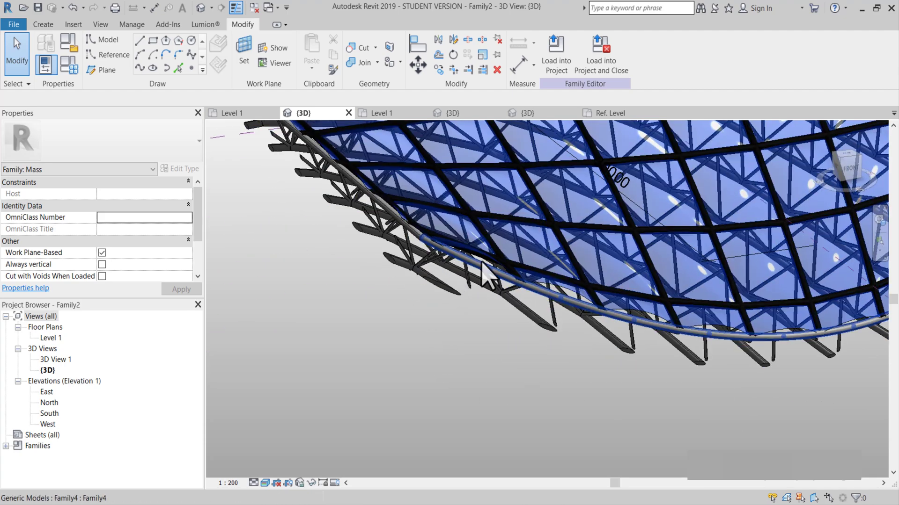
scroll(400, 276, down, 2)
scroll(567, 300, down, 2)
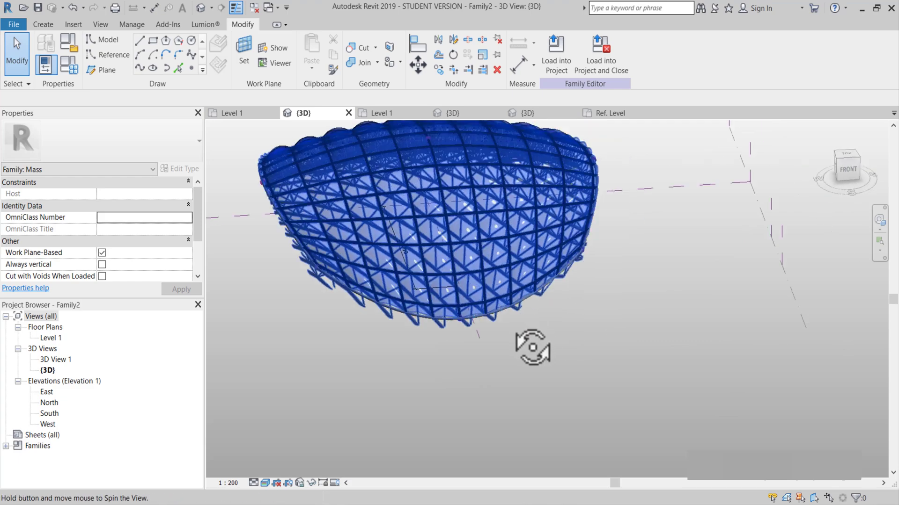